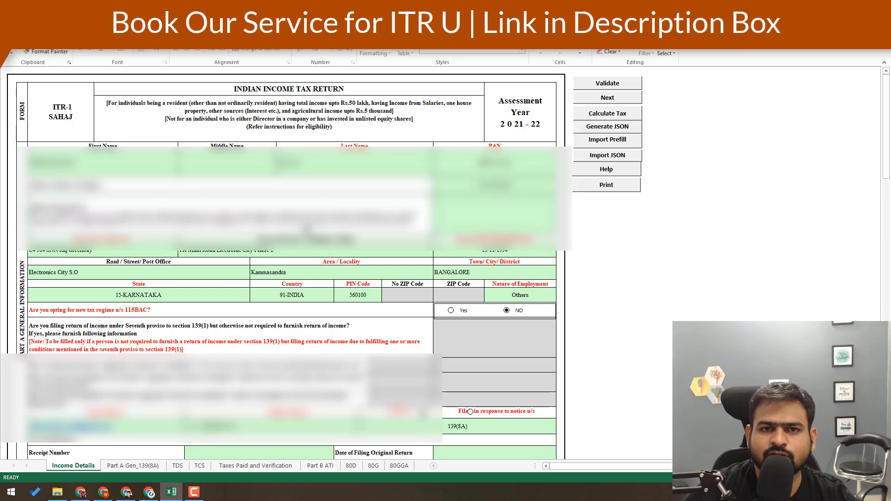
Switch to the Income Tax e-Filing portal in the browser and open the Download Pre-Filled Data page under Income Tax Returns
{"action": "left_click", "coordinate": [84, 495]}
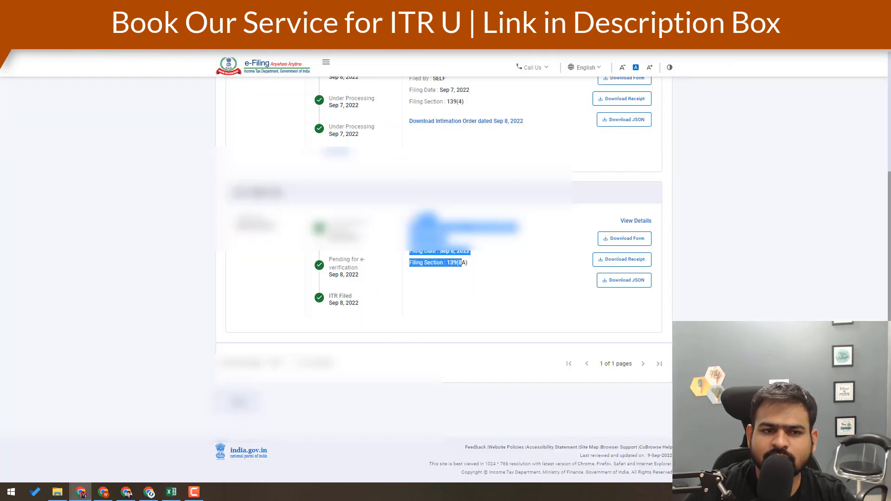
{"action": "scroll", "coordinate": [287, 130], "scroll_direction": "up", "scroll_amount": 3}
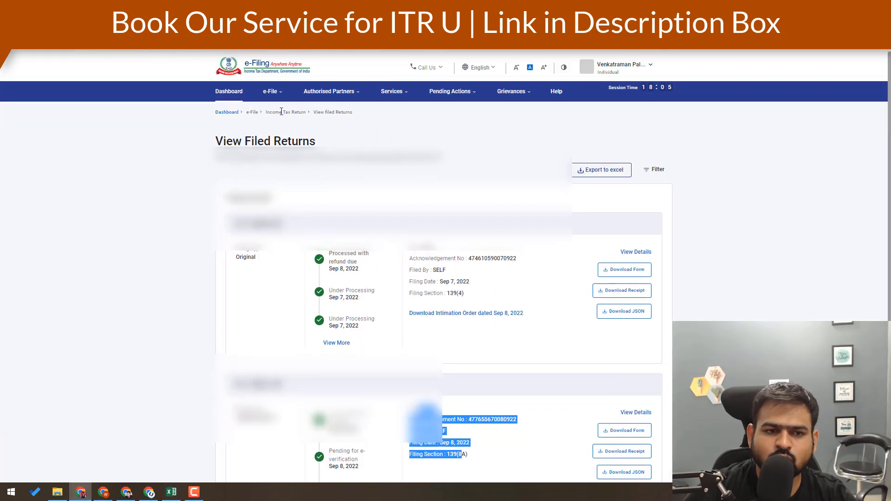
{"action": "left_click", "coordinate": [277, 95]}
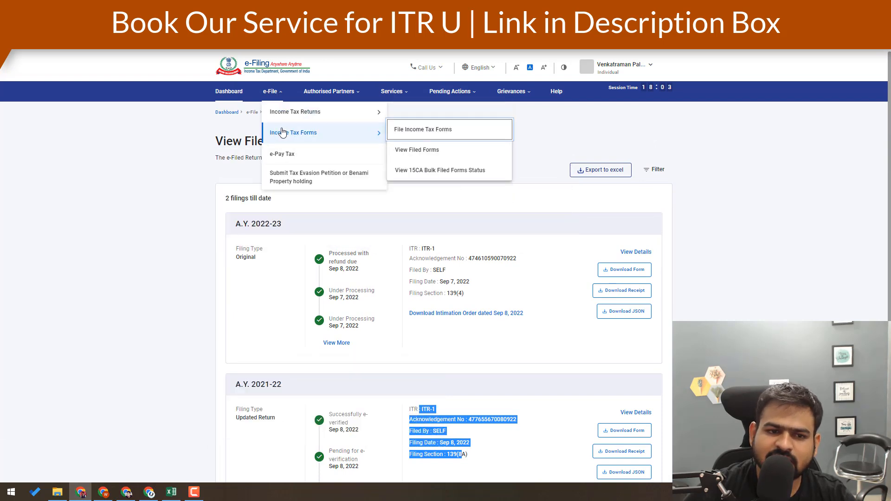
{"action": "mouse_move", "coordinate": [292, 116]}
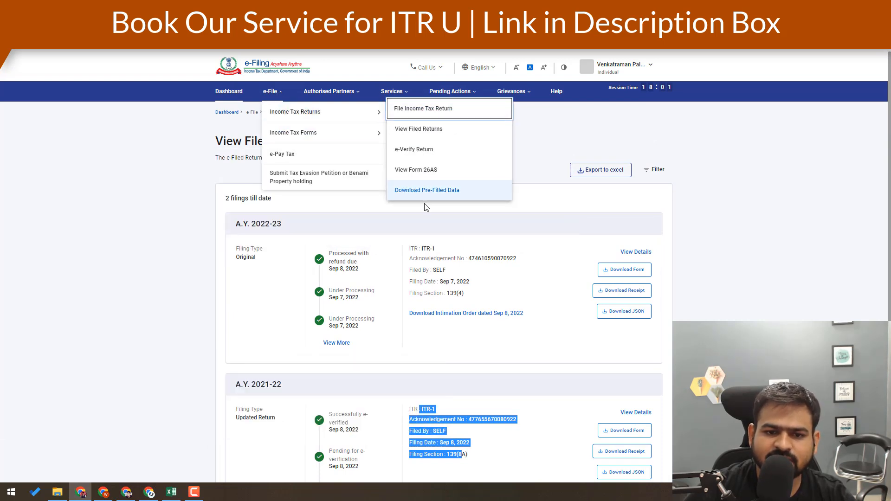
{"action": "mouse_move", "coordinate": [277, 93]}
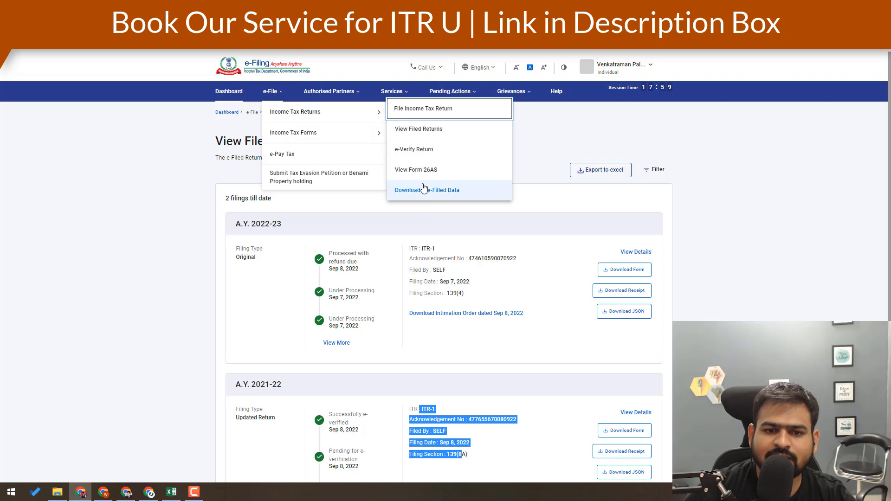
{"action": "left_click", "coordinate": [453, 189]}
Choose assessment year 2021-22 and download the prefilled data JSON file
{"action": "left_click", "coordinate": [320, 197]}
{"action": "left_click", "coordinate": [316, 242]}
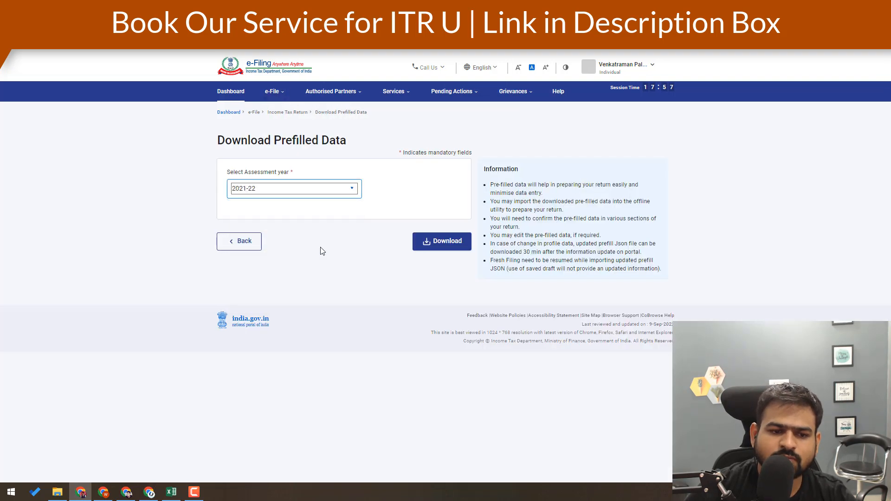
{"action": "left_click", "coordinate": [443, 245]}
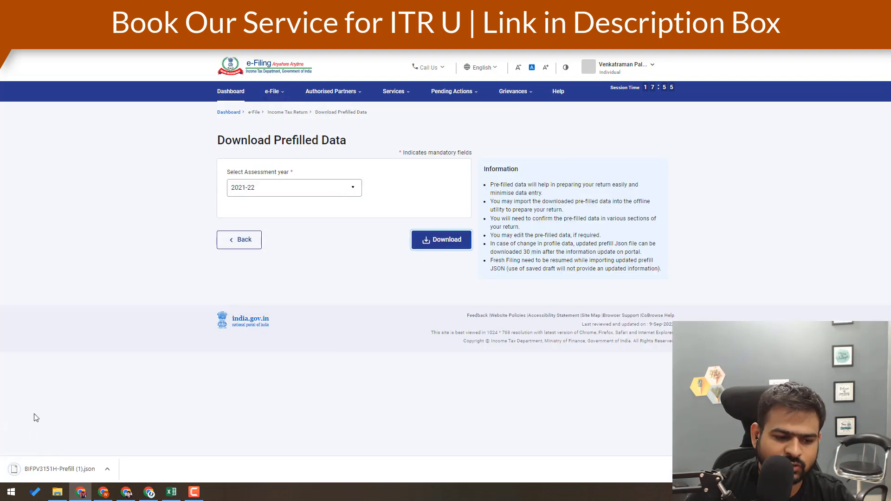
Return to the ITR-1 utility in Excel and check the Nature of Employment and Filed u/s entries, including the available filing sections
{"action": "left_click", "coordinate": [172, 492]}
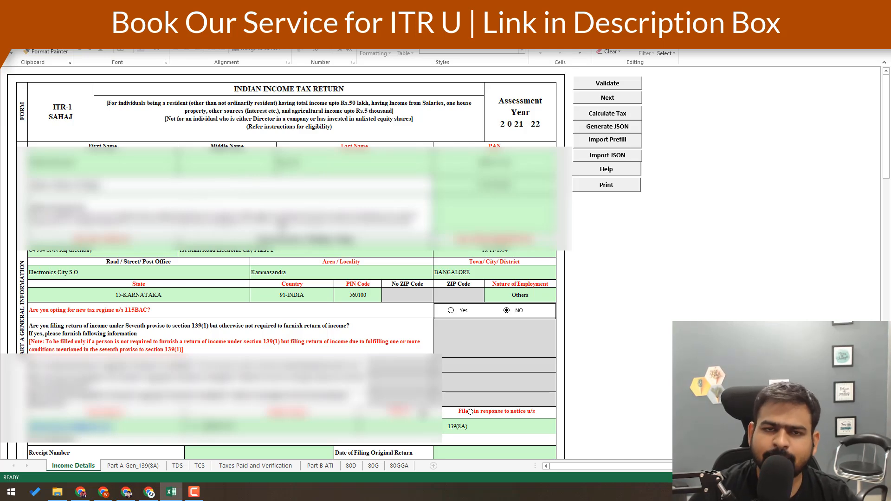
{"action": "scroll", "coordinate": [519, 186], "scroll_direction": "down", "scroll_amount": 5}
{"action": "left_click", "coordinate": [520, 158]}
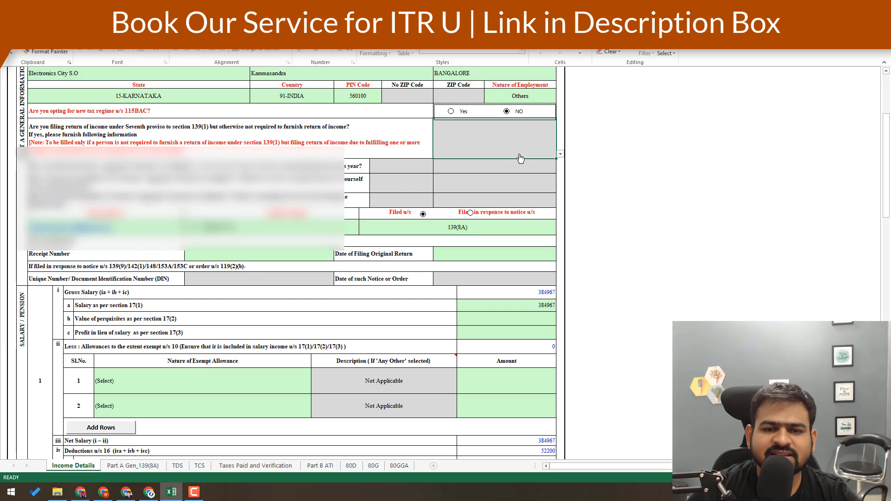
{"action": "left_click", "coordinate": [527, 95]}
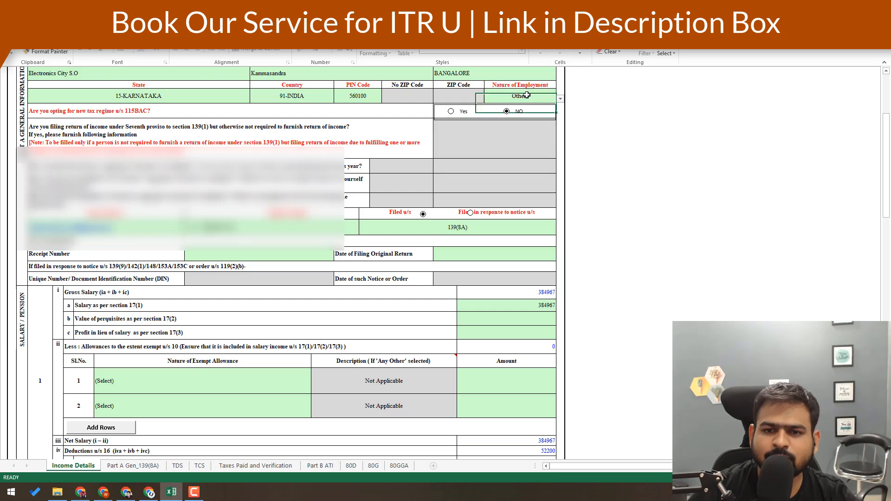
{"action": "left_click", "coordinate": [561, 99]}
{"action": "left_click", "coordinate": [562, 100]}
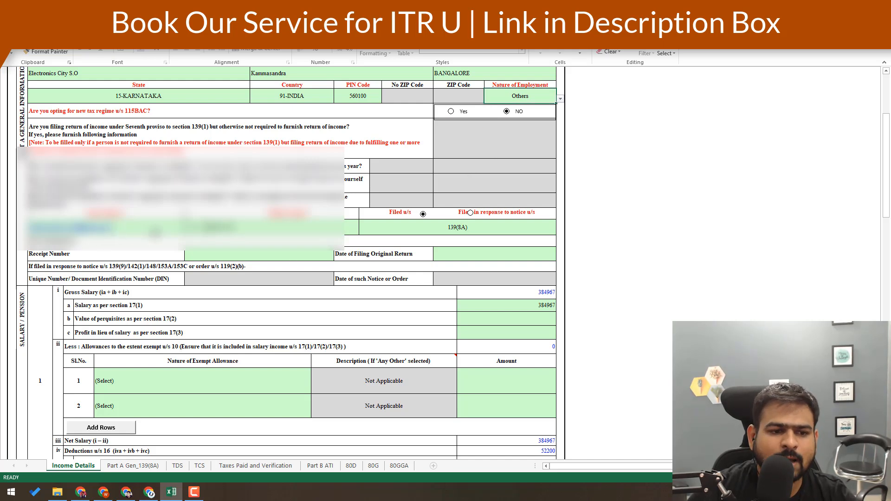
{"action": "left_click", "coordinate": [446, 229]}
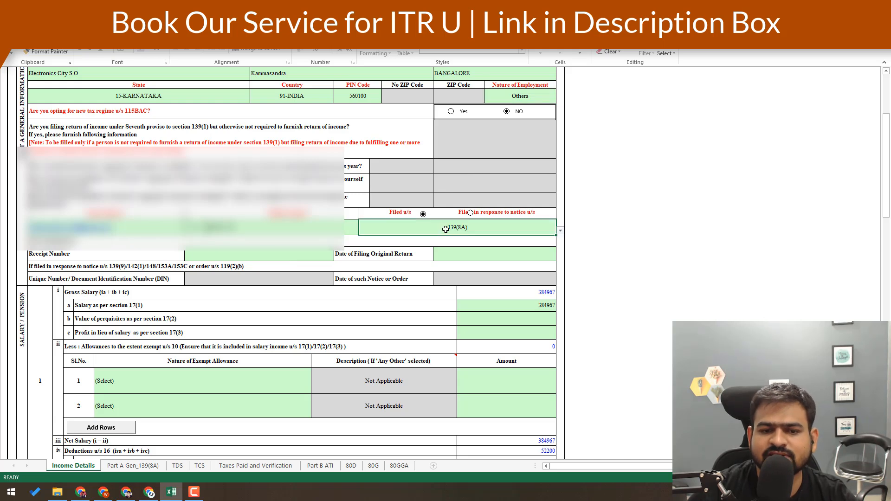
{"action": "left_click", "coordinate": [562, 230]}
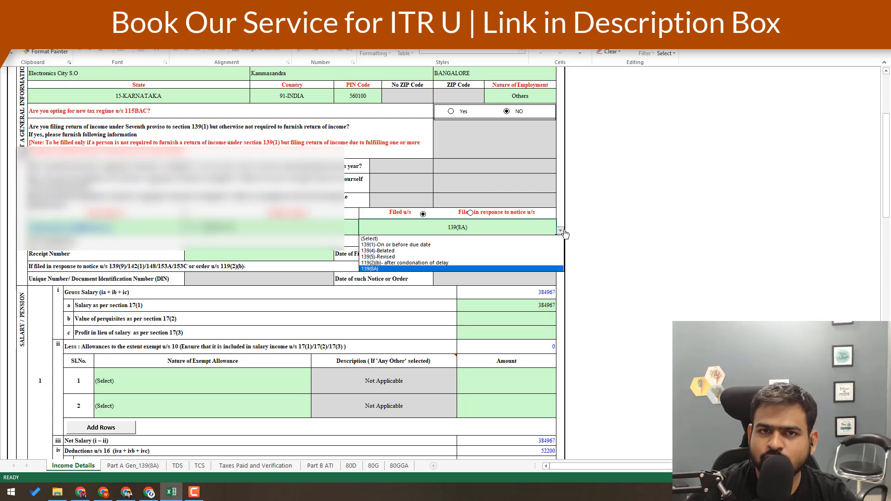
Review the salary section, checking the standard deduction u/s 16(ia) and professional tax u/s 16(iii) amounts
{"action": "scroll", "coordinate": [565, 235], "scroll_direction": "down", "scroll_amount": 5}
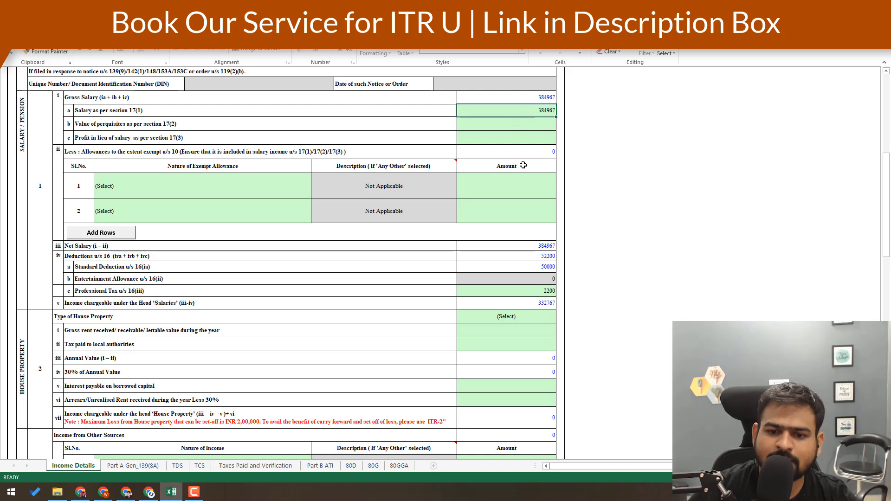
{"action": "left_click", "coordinate": [517, 264]}
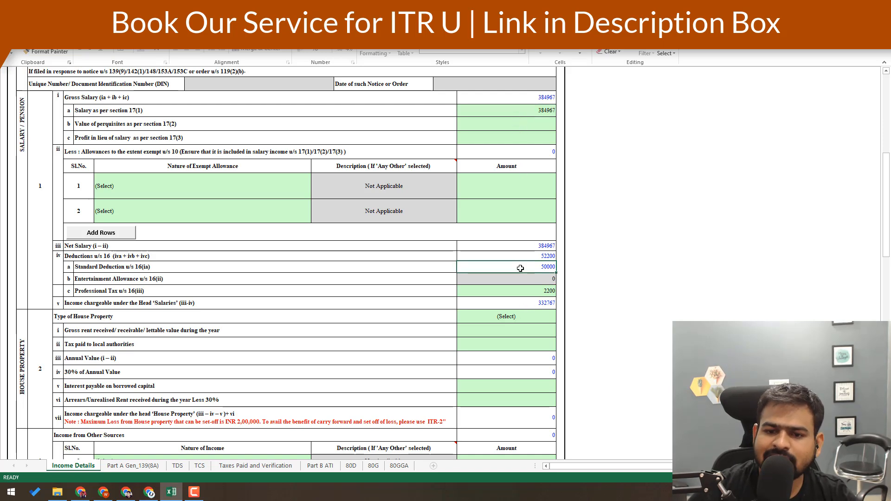
{"action": "left_click", "coordinate": [537, 291]}
{"action": "scroll", "coordinate": [611, 299], "scroll_direction": "down", "scroll_amount": 1}
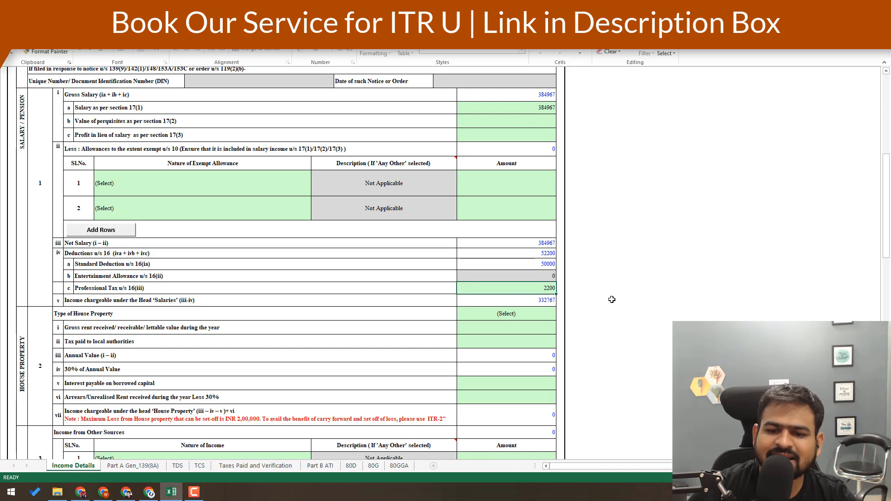
Review the house property rent row and the Nature of Income options for the first Income from Other Sources entry
{"action": "left_click", "coordinate": [527, 289]}
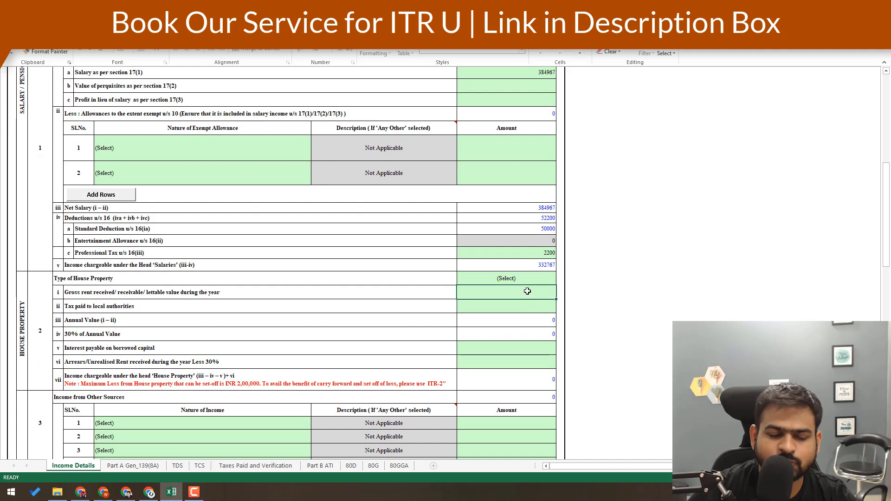
{"action": "left_click", "coordinate": [159, 294]}
{"action": "scroll", "coordinate": [206, 341], "scroll_direction": "down", "scroll_amount": 4}
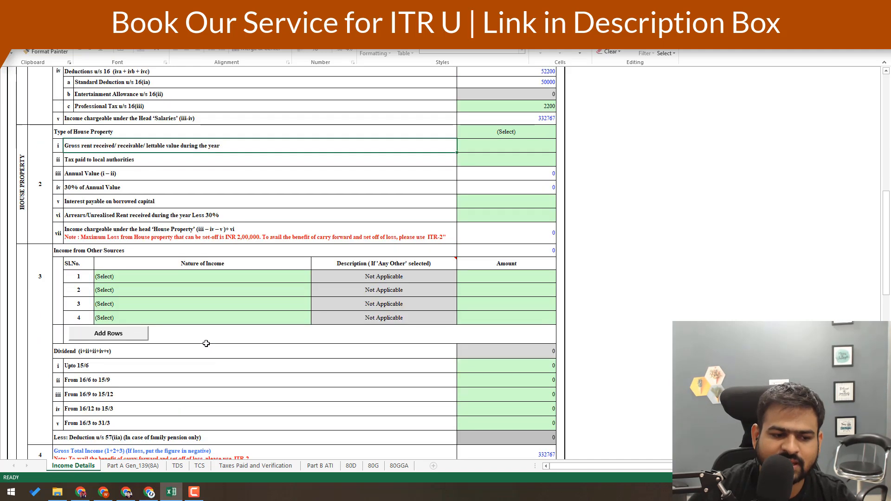
{"action": "left_click", "coordinate": [179, 285]}
{"action": "left_click", "coordinate": [196, 274]}
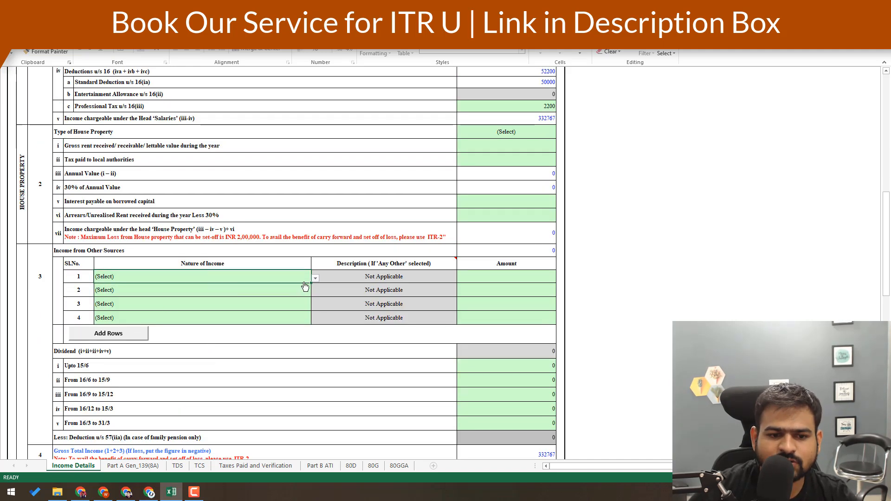
{"action": "left_click", "coordinate": [315, 281]}
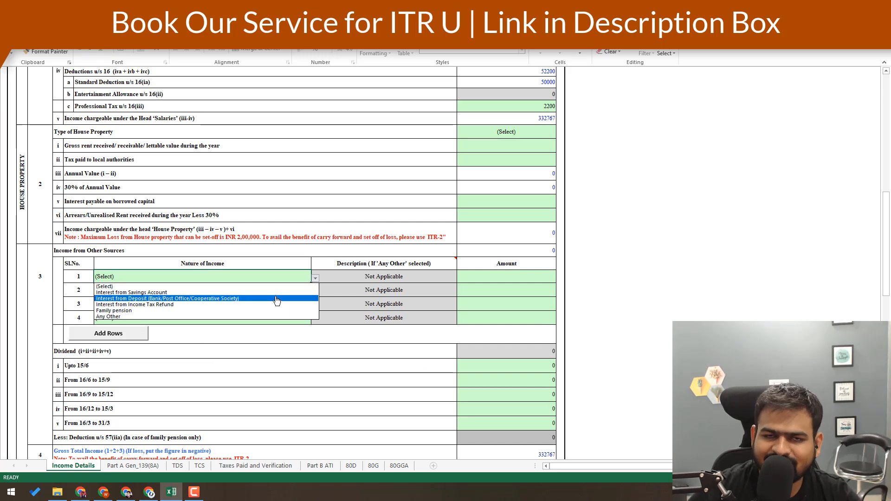
{"action": "left_click", "coordinate": [313, 280]}
{"action": "left_click", "coordinate": [497, 281]}
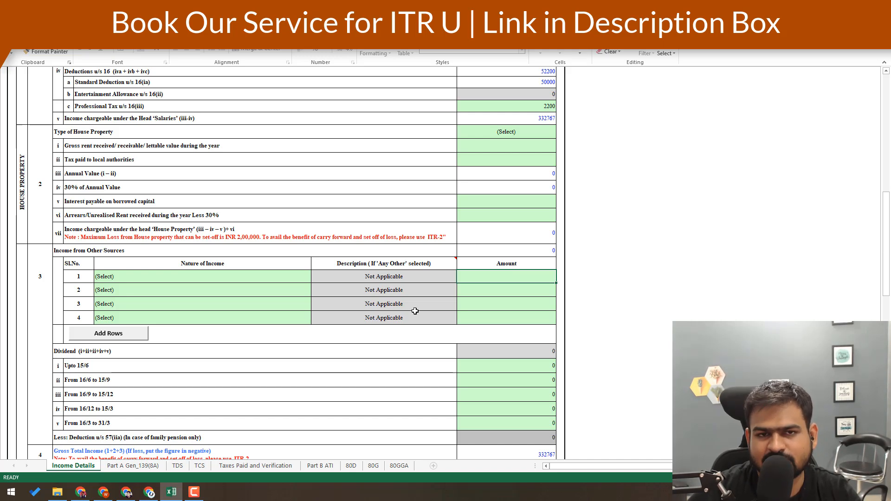
Examine the Part C deductions from 80C through 80U, along with the total deductions and tax computation
{"action": "scroll", "coordinate": [415, 311], "scroll_direction": "down", "scroll_amount": 6}
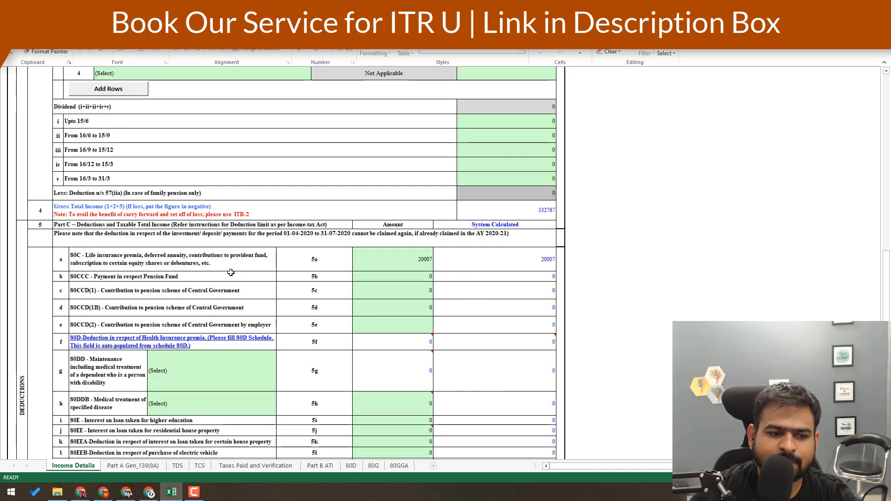
{"action": "left_click", "coordinate": [530, 266]}
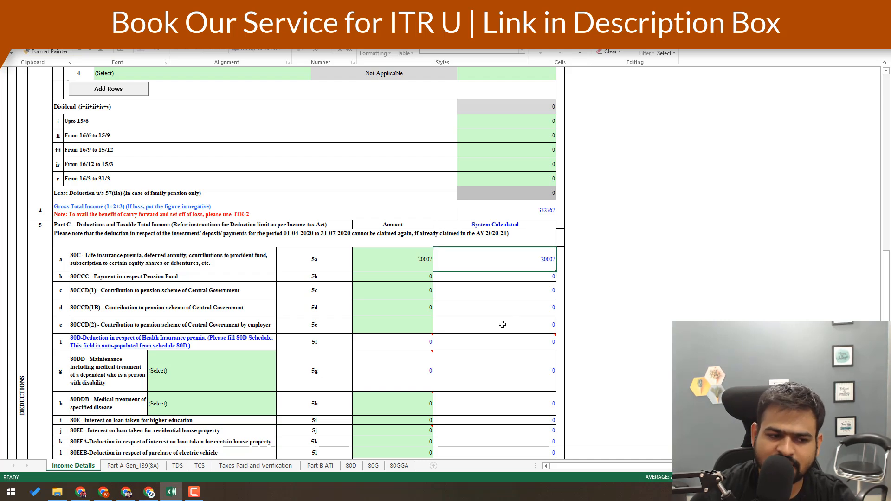
{"action": "scroll", "coordinate": [502, 325], "scroll_direction": "down", "scroll_amount": 2}
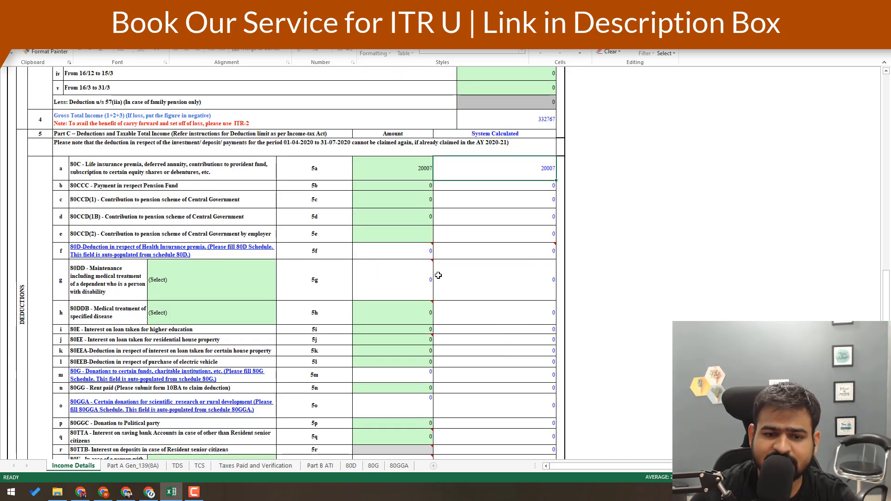
{"action": "scroll", "coordinate": [491, 270], "scroll_direction": "down", "scroll_amount": 7}
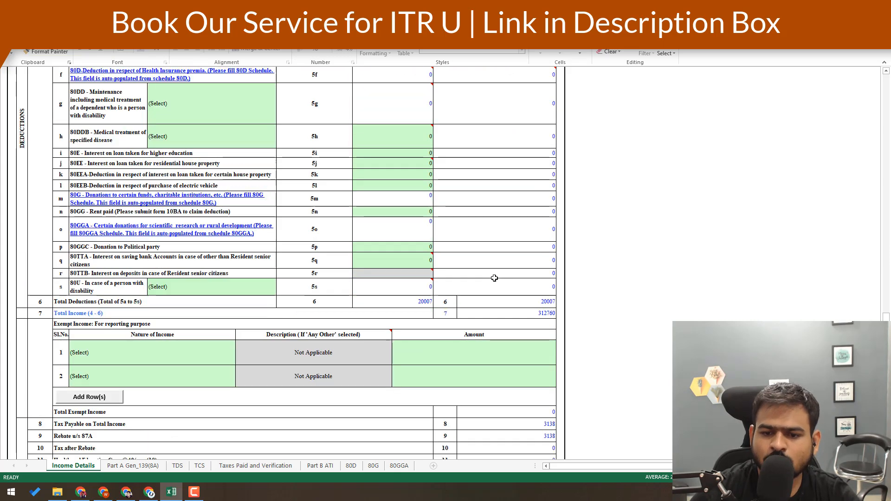
{"action": "scroll", "coordinate": [495, 278], "scroll_direction": "up", "scroll_amount": 7}
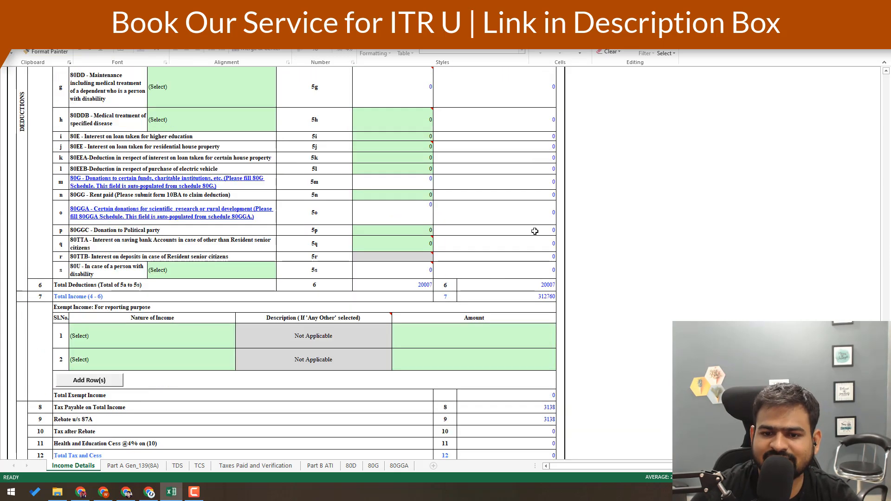
Validate the Income Details sheet and dismiss the resulting message
{"action": "scroll", "coordinate": [529, 269], "scroll_direction": "down", "scroll_amount": 4}
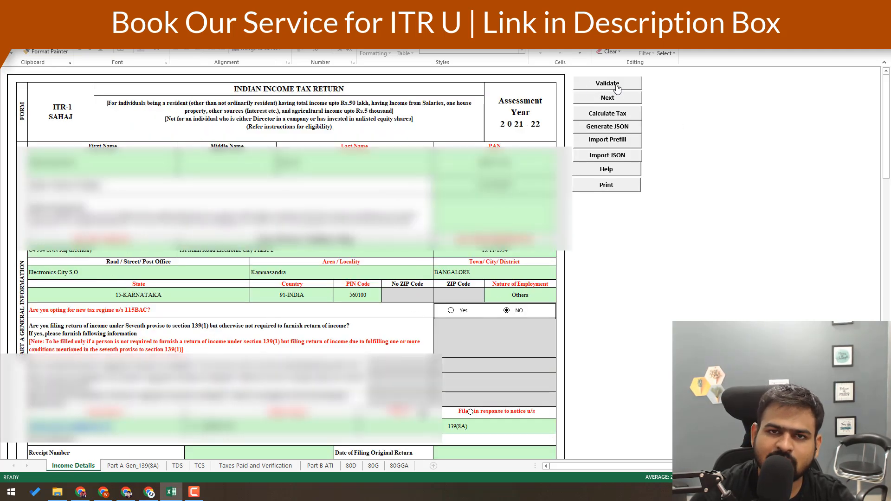
{"action": "left_click", "coordinate": [607, 83]}
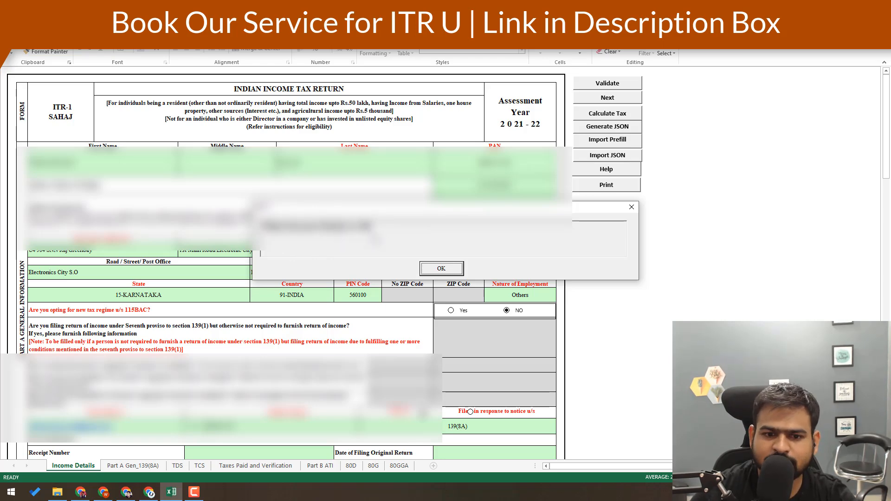
{"action": "left_click", "coordinate": [441, 269]}
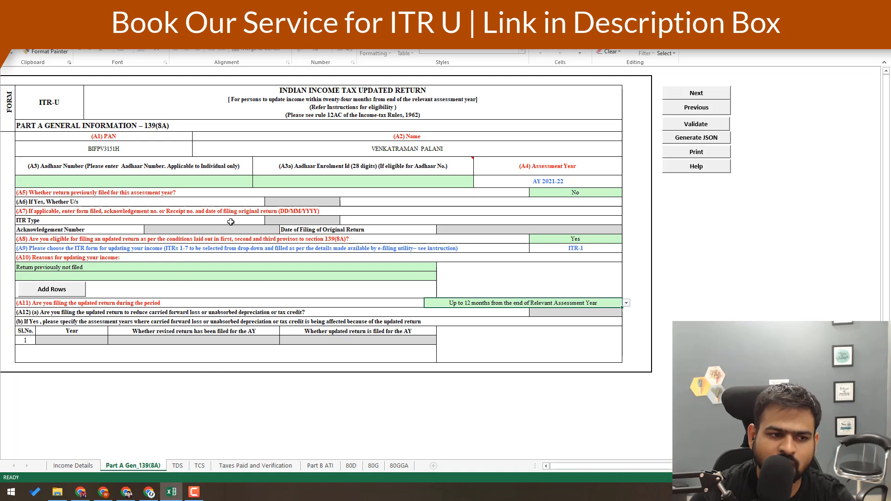
On the Part A Gen_139(8A) sheet, check the A5 previously-filed answer and the A8 updated-return eligibility answer
{"action": "left_click", "coordinate": [117, 194]}
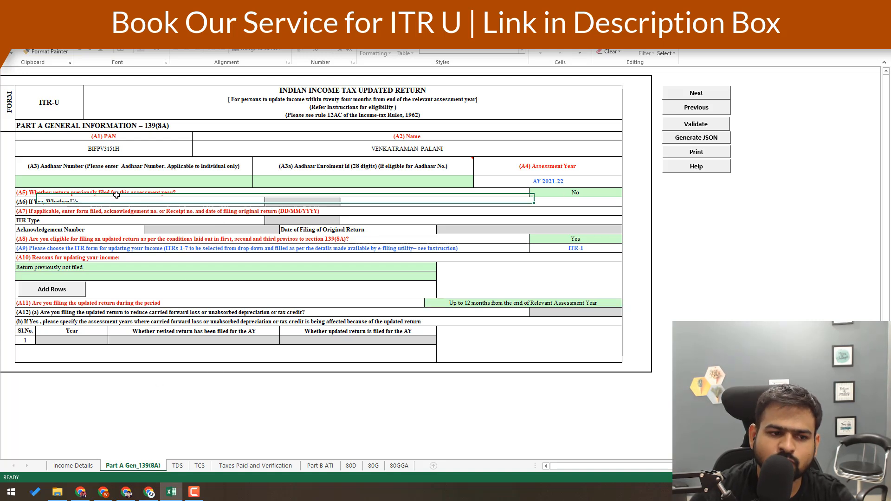
{"action": "left_click", "coordinate": [569, 192]}
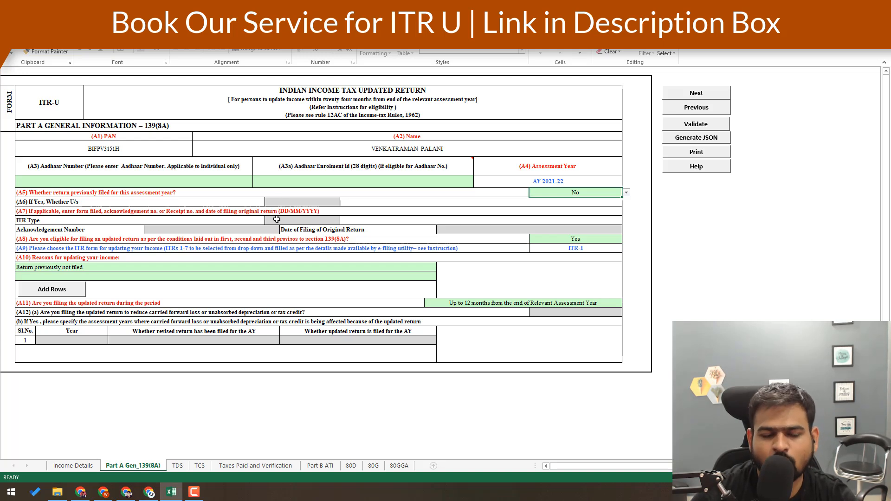
{"action": "left_click", "coordinate": [134, 239]}
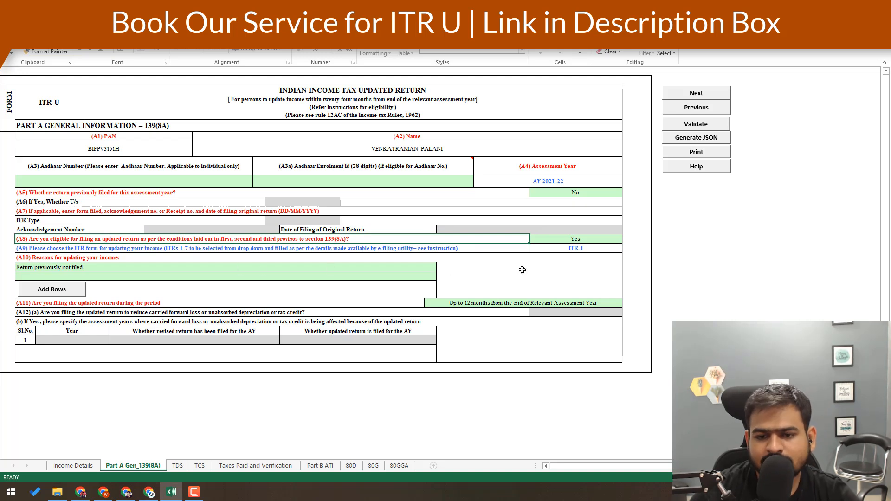
{"action": "left_click", "coordinate": [597, 241]}
Review the A10 list of reasons for updating income and the A12 question on reducing carried forward loss
{"action": "left_click", "coordinate": [315, 263]}
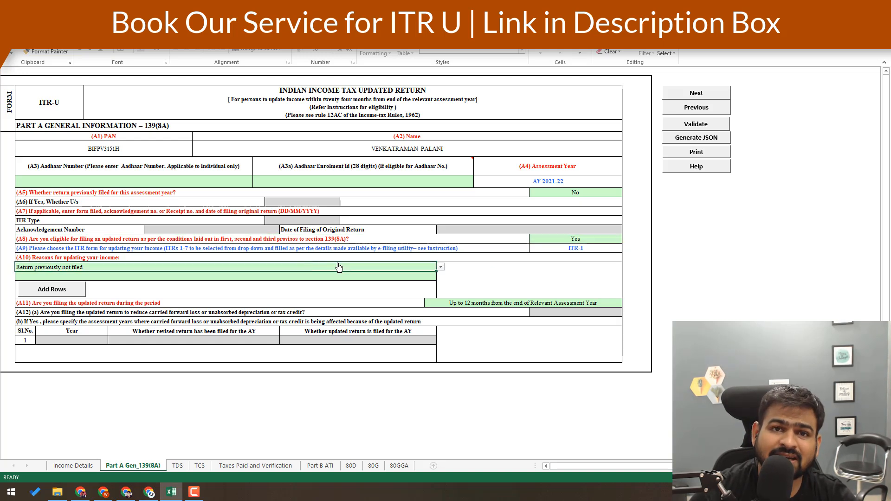
{"action": "left_click", "coordinate": [441, 267]}
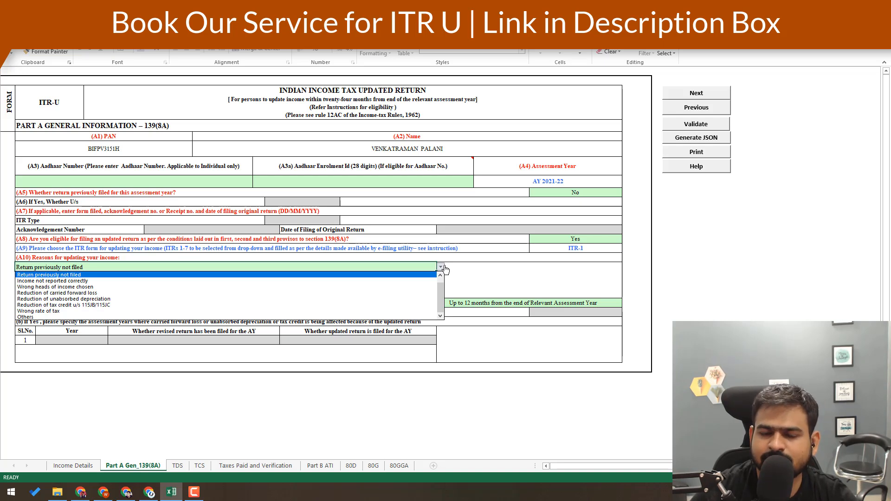
{"action": "left_click", "coordinate": [441, 267]}
{"action": "left_click", "coordinate": [167, 312]}
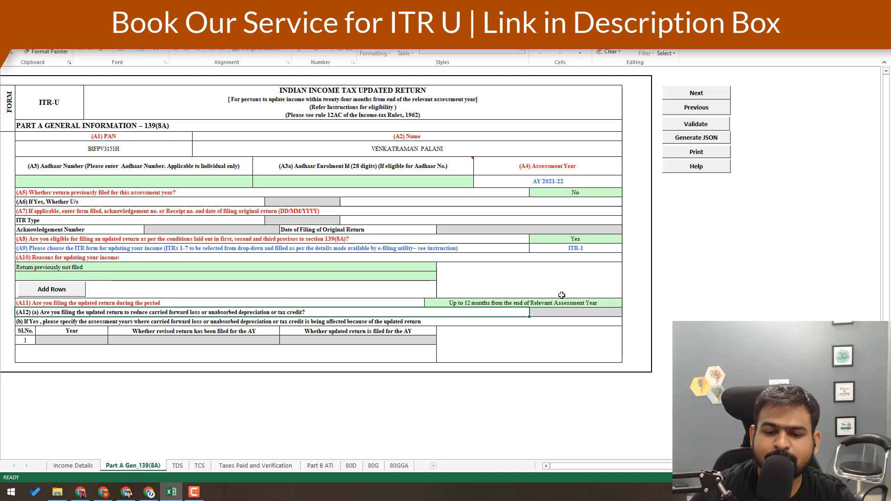
Check the A11 filing-period options and validate the Part A Gen_139(8A) sheet, dismissing the resulting message
{"action": "left_click", "coordinate": [531, 304]}
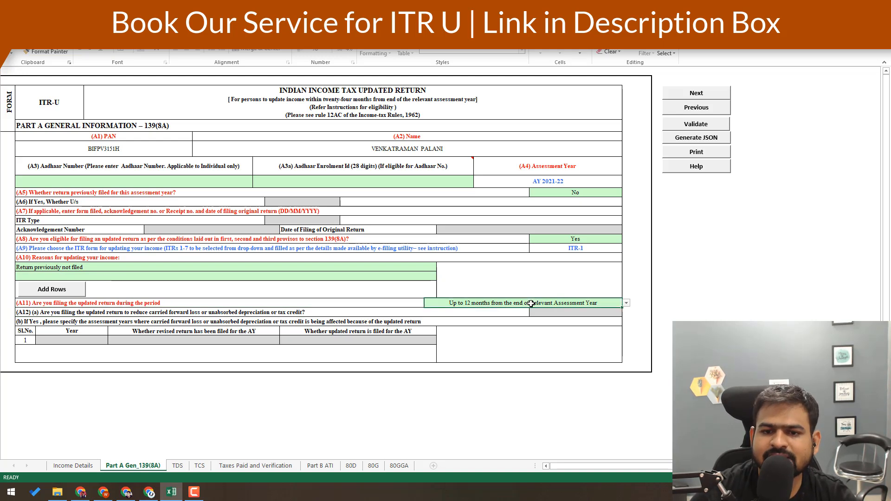
{"action": "left_click", "coordinate": [626, 304]}
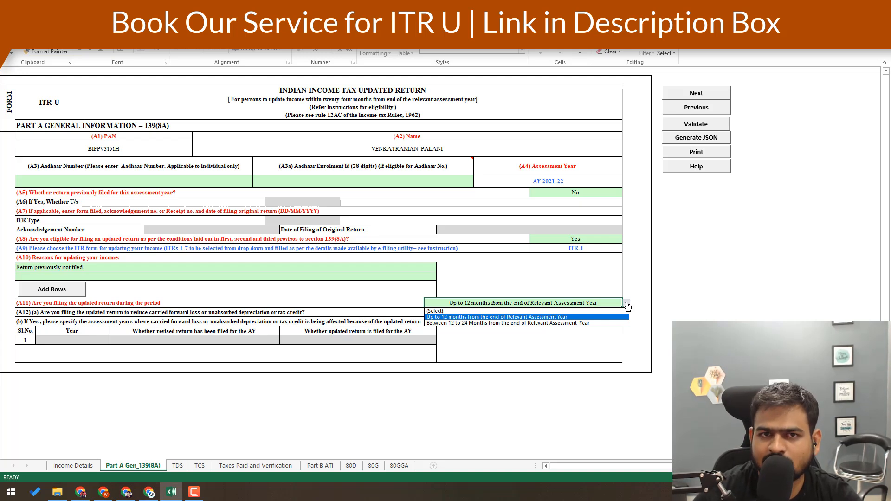
{"action": "left_click", "coordinate": [627, 305]}
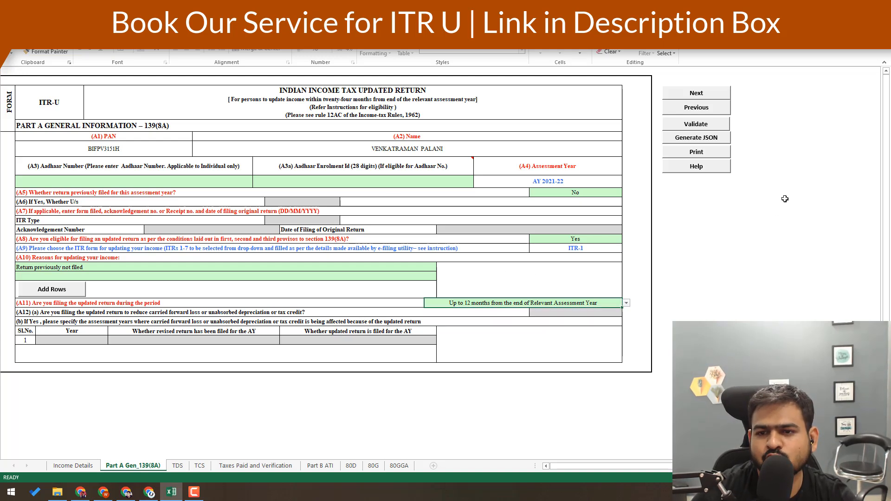
{"action": "left_click", "coordinate": [696, 124]}
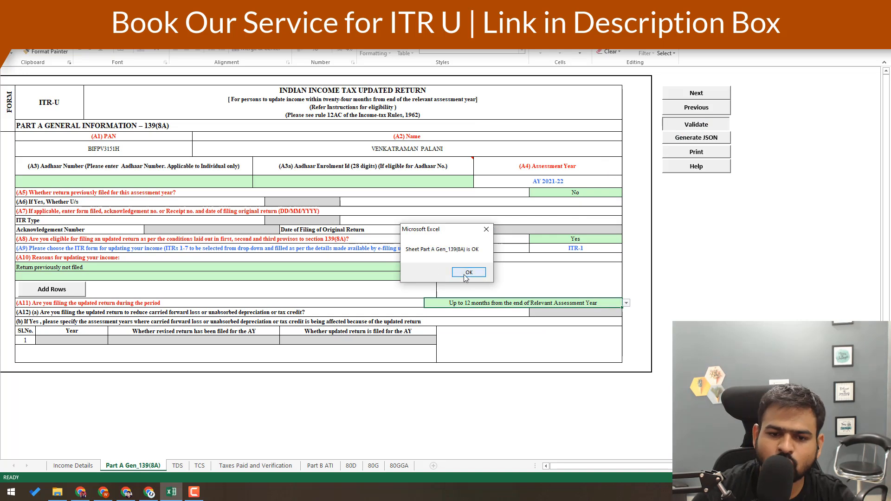
{"action": "left_click", "coordinate": [468, 273]}
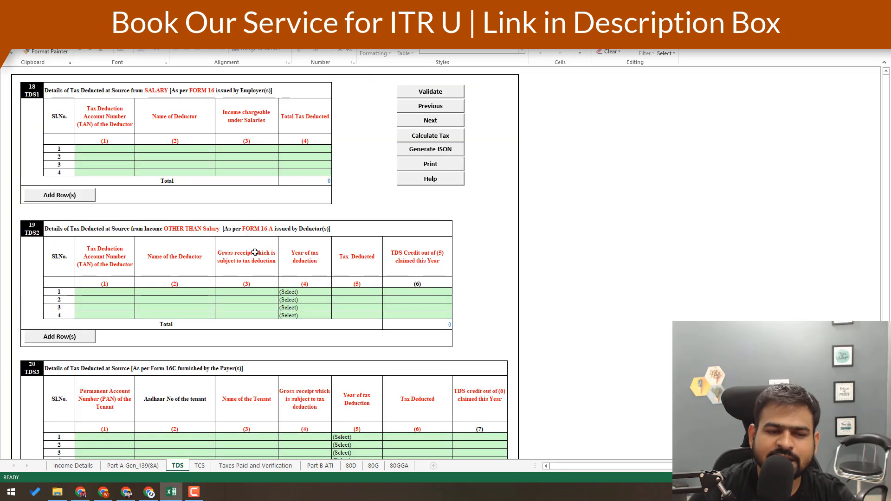
On the TDS sheet, examine the BSR code, deposit date, challan serial number and tax paid in table 21 IT
{"action": "scroll", "coordinate": [277, 262], "scroll_direction": "down", "scroll_amount": 9}
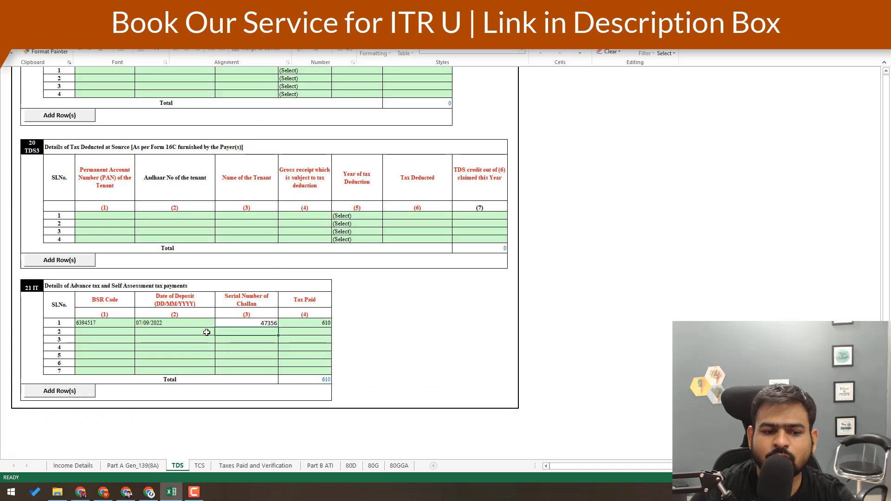
{"action": "left_click", "coordinate": [194, 327]}
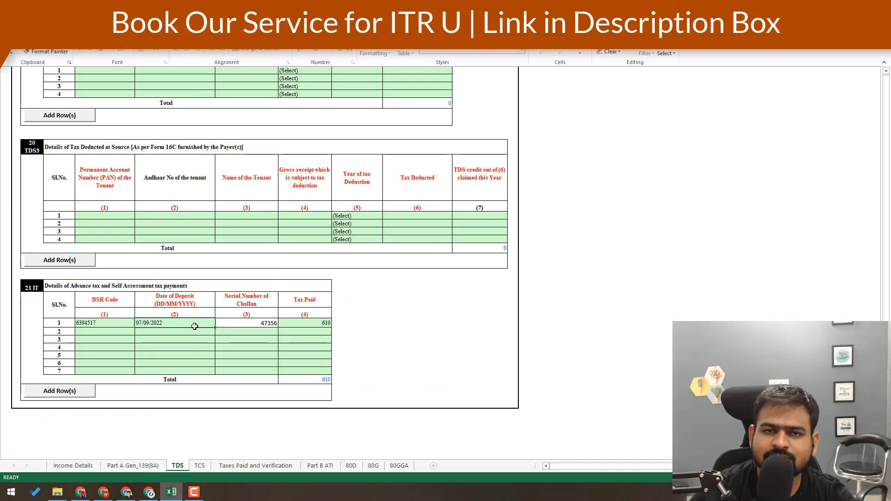
{"action": "left_click", "coordinate": [129, 320]}
{"action": "scroll", "coordinate": [207, 343], "scroll_direction": "up", "scroll_amount": 5}
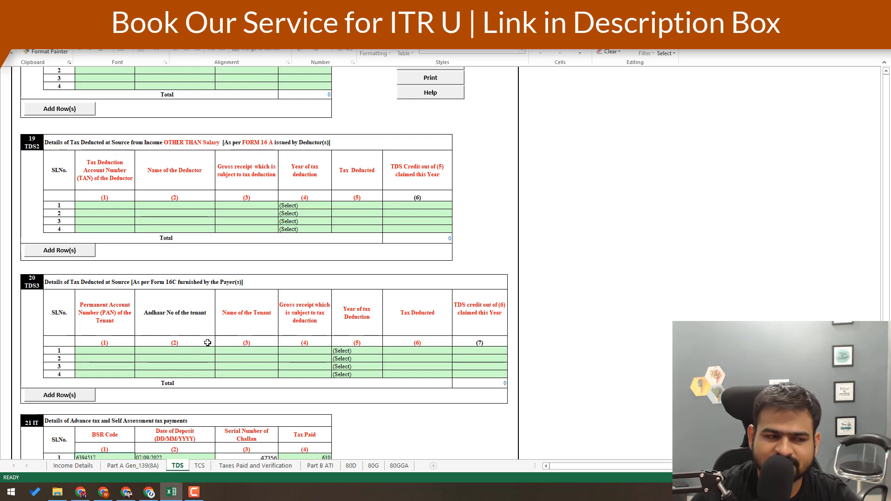
{"action": "scroll", "coordinate": [207, 342], "scroll_direction": "down", "scroll_amount": 1}
{"action": "left_click", "coordinate": [175, 443]}
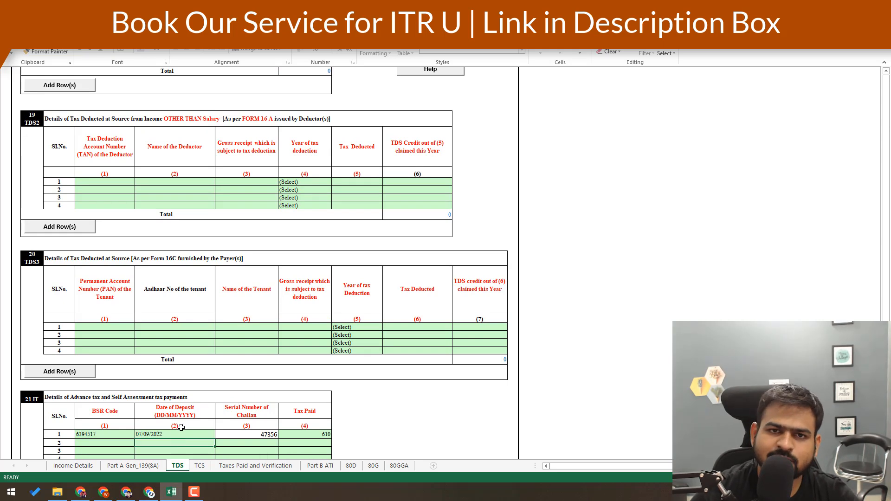
{"action": "scroll", "coordinate": [180, 426], "scroll_direction": "down", "scroll_amount": 3}
{"action": "left_click", "coordinate": [252, 325]}
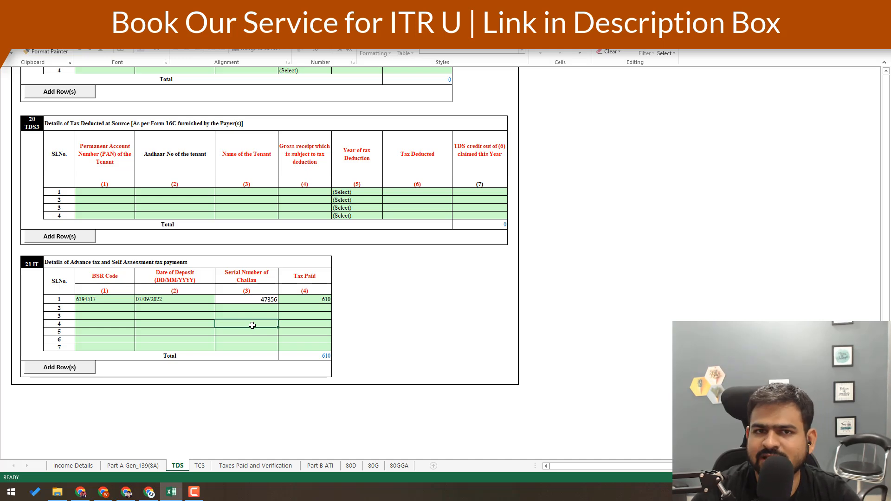
{"action": "left_click", "coordinate": [313, 301]}
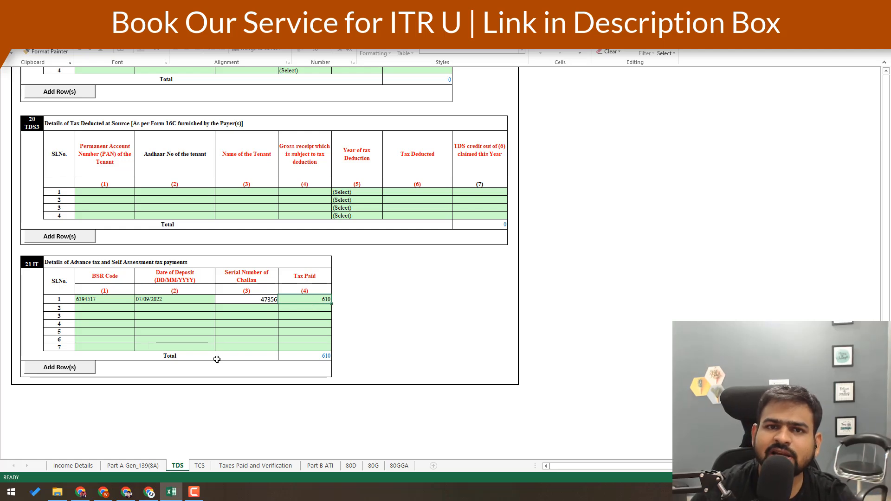
{"action": "left_click", "coordinate": [319, 316]}
Review the salary TDS columns in table 18 and the tax collector's entry on the TCS sheet
{"action": "scroll", "coordinate": [318, 320], "scroll_direction": "up", "scroll_amount": 10}
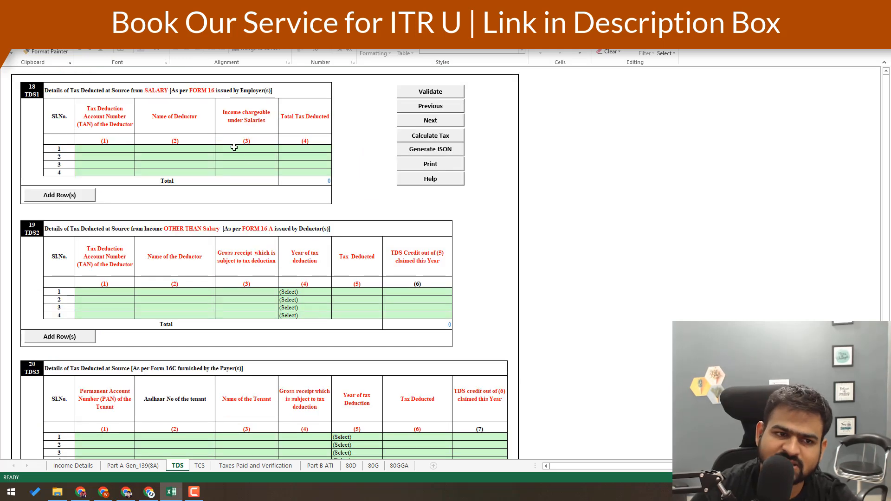
{"action": "left_click", "coordinate": [167, 155]}
{"action": "left_click", "coordinate": [243, 150]}
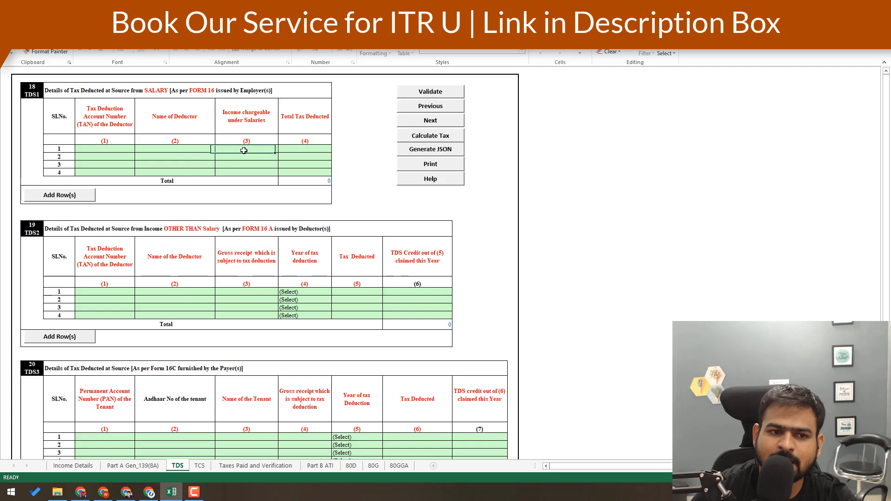
{"action": "left_click", "coordinate": [292, 150]}
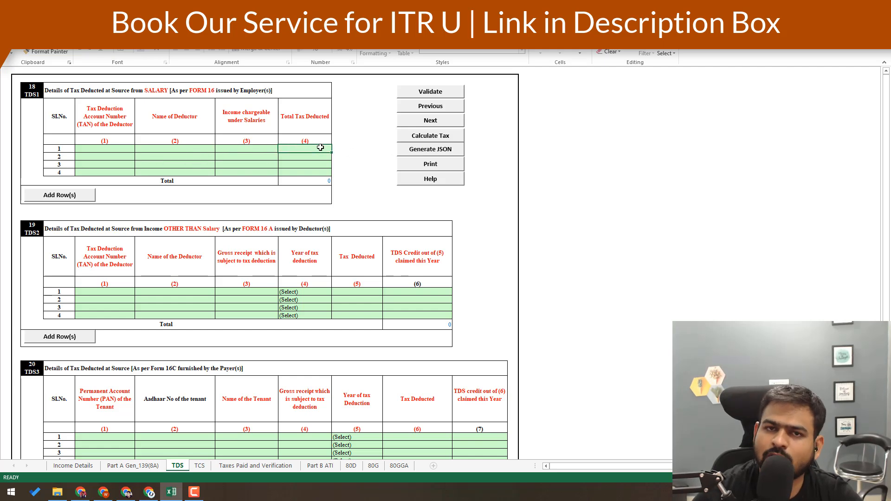
{"action": "left_click", "coordinate": [199, 466]}
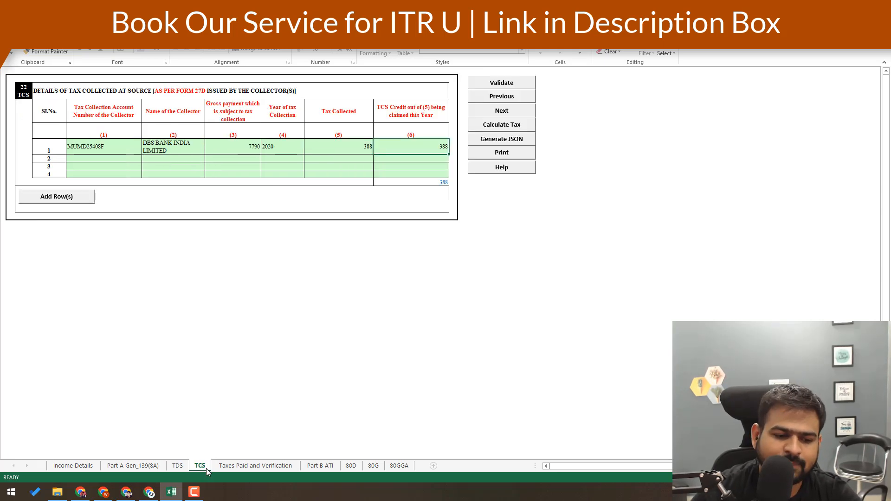
{"action": "left_click", "coordinate": [200, 147]}
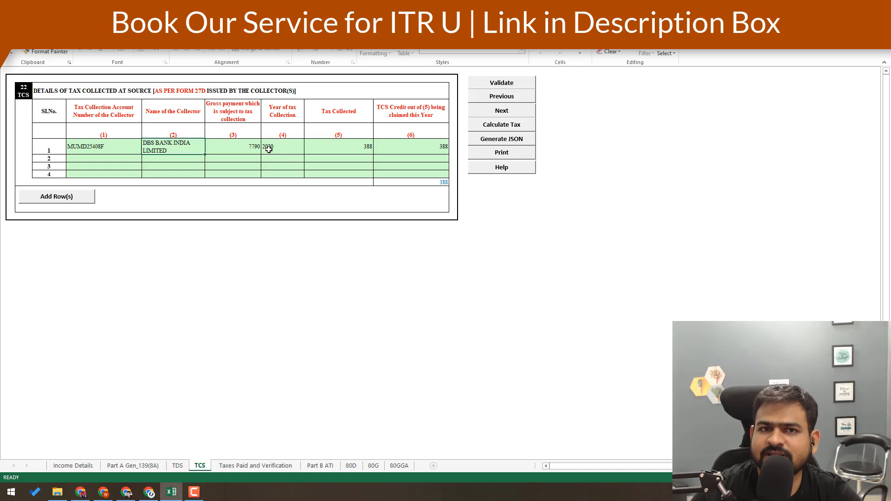
Check the verification place on the Taxes Paid and Verification sheet and validate that sheet, dismissing the resulting message
{"action": "left_click", "coordinate": [255, 465]}
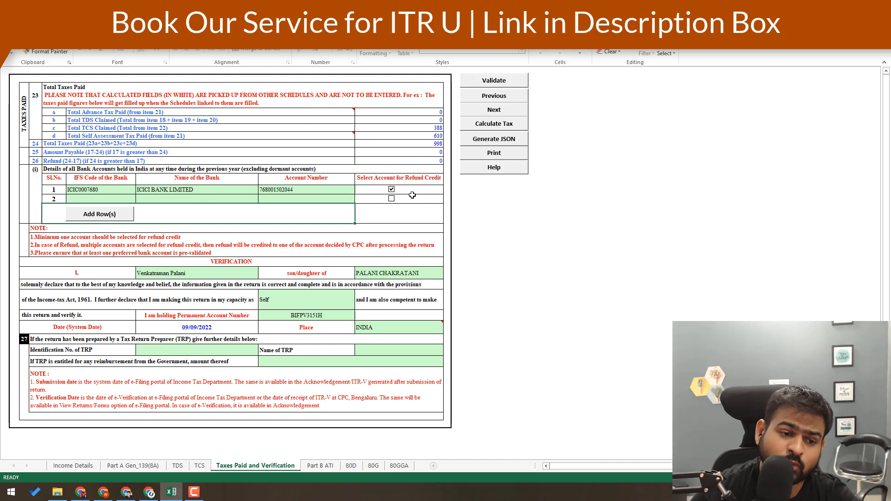
{"action": "left_click", "coordinate": [394, 330]}
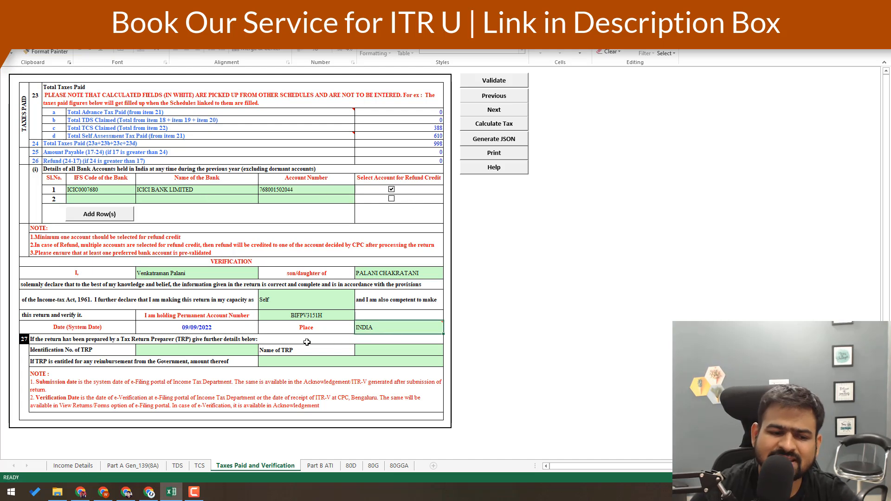
{"action": "left_click", "coordinate": [498, 86]}
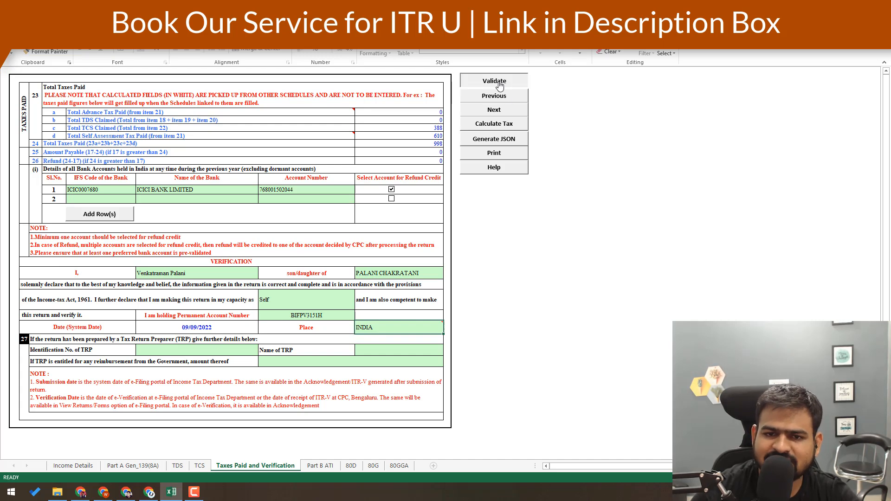
{"action": "left_click", "coordinate": [441, 269]}
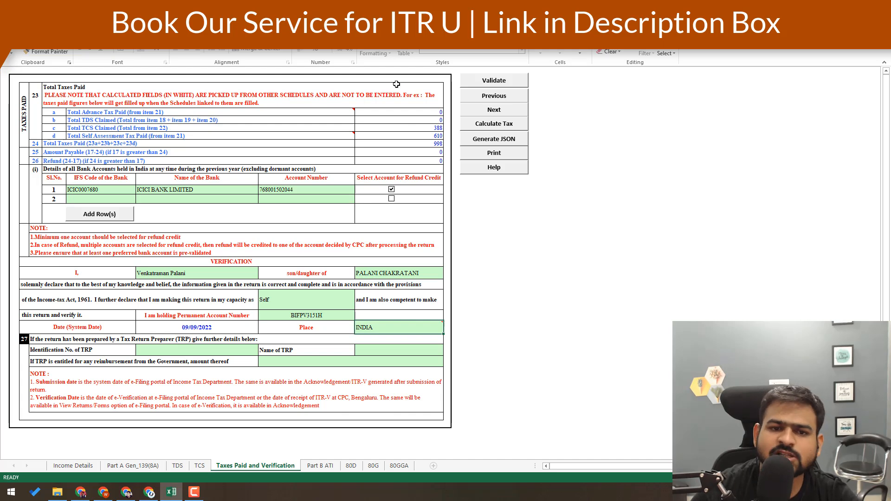
Calculate the tax and check the section 234F fee and total interest and fee payable on the Income Details sheet
{"action": "left_click", "coordinate": [510, 127]}
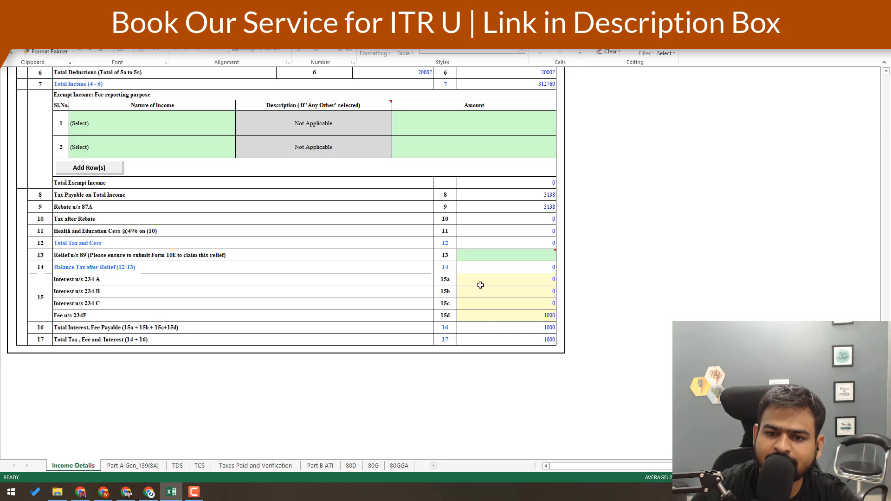
{"action": "left_click", "coordinate": [539, 318]}
{"action": "left_click", "coordinate": [536, 331]}
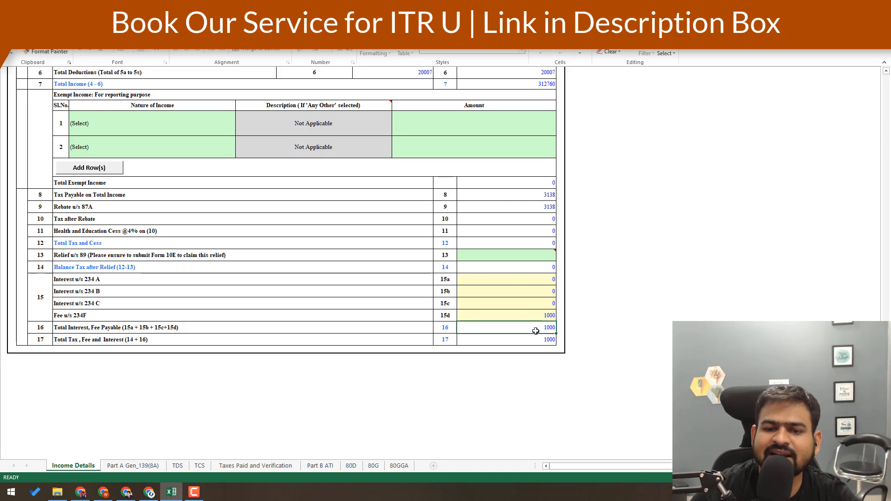
On the Taxes Paid and Verification sheet, check total taxes paid, the amount payable and the self-assessment tax paid
{"action": "left_click", "coordinate": [263, 466]}
{"action": "left_click", "coordinate": [420, 145]}
{"action": "left_click", "coordinate": [111, 149]}
{"action": "left_click", "coordinate": [398, 152]}
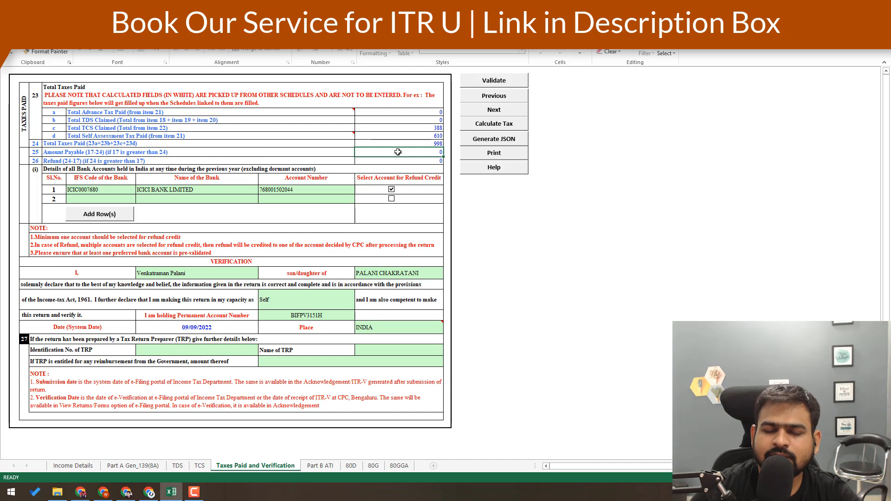
{"action": "left_click", "coordinate": [426, 136]}
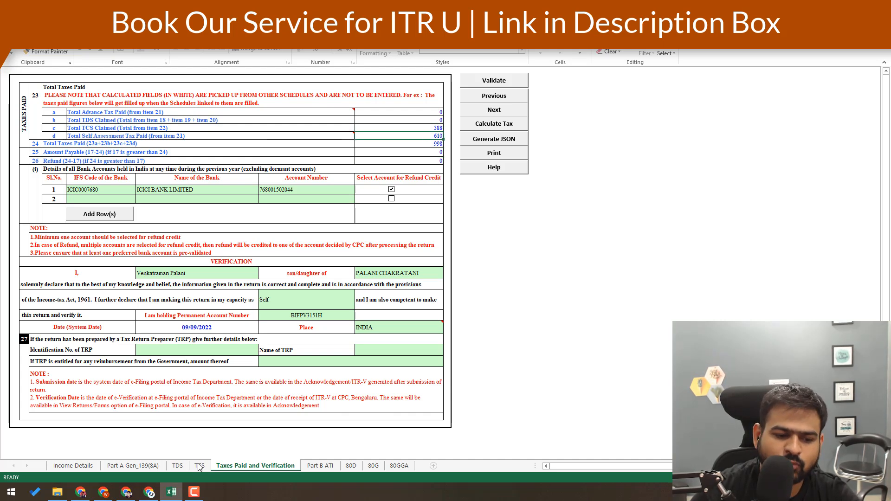
Dismiss the TDS sheet message and recheck its tax payments table against the amount payable on the Taxes Paid and Verification sheet
{"action": "left_click", "coordinate": [182, 466]}
{"action": "left_click", "coordinate": [440, 268]}
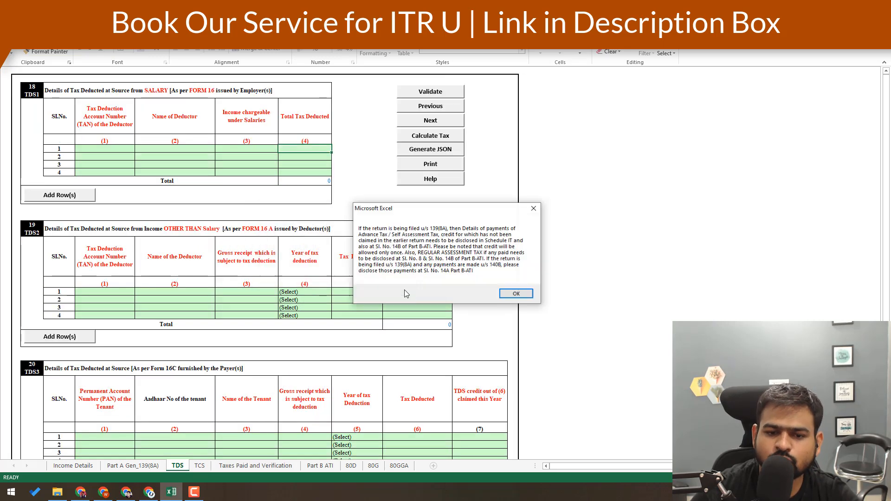
{"action": "left_click", "coordinate": [515, 293]}
{"action": "scroll", "coordinate": [367, 311], "scroll_direction": "down", "scroll_amount": 6}
{"action": "scroll", "coordinate": [366, 311], "scroll_direction": "down", "scroll_amount": 8}
{"action": "left_click", "coordinate": [294, 187]}
{"action": "left_click", "coordinate": [250, 465]}
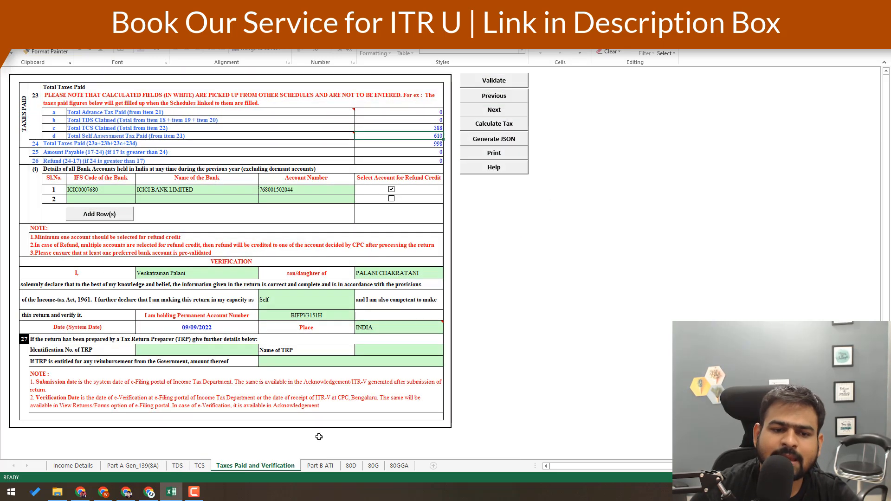
{"action": "left_click", "coordinate": [427, 152]}
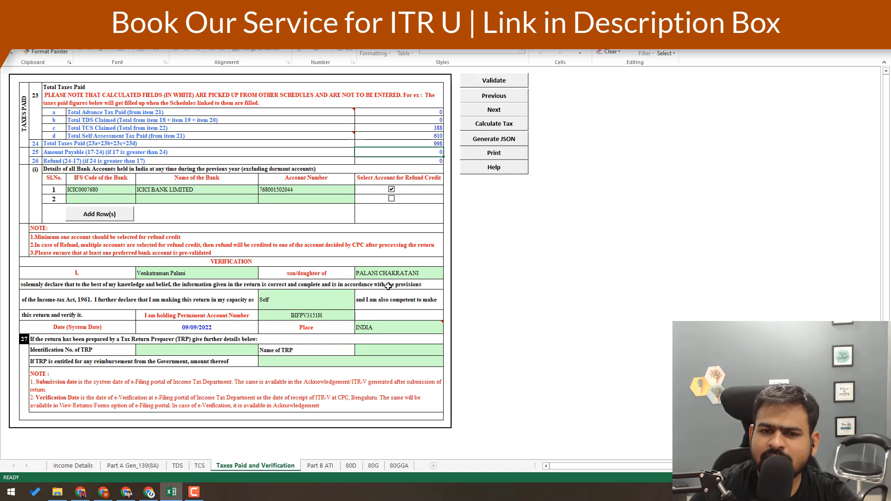
Generate the return's JSON, accept the alerts, and save the JSON file from the SUMMARY sheet
{"action": "left_click", "coordinate": [524, 140]}
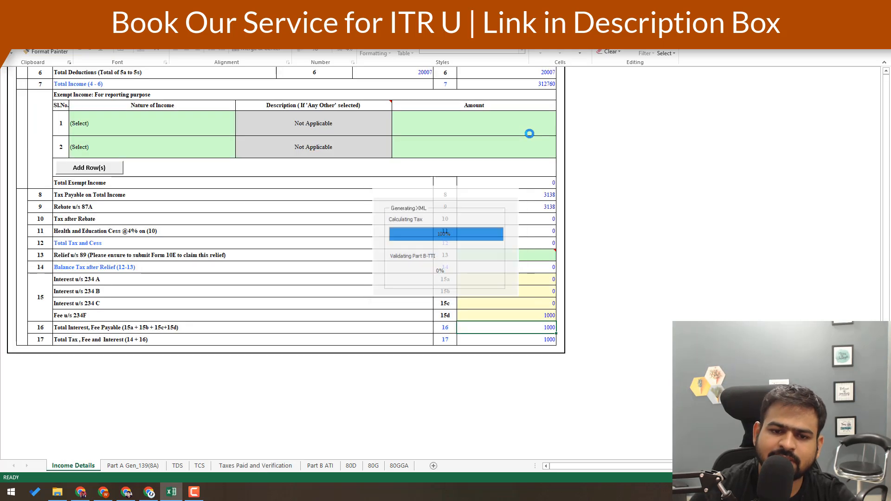
{"action": "left_click", "coordinate": [441, 312]}
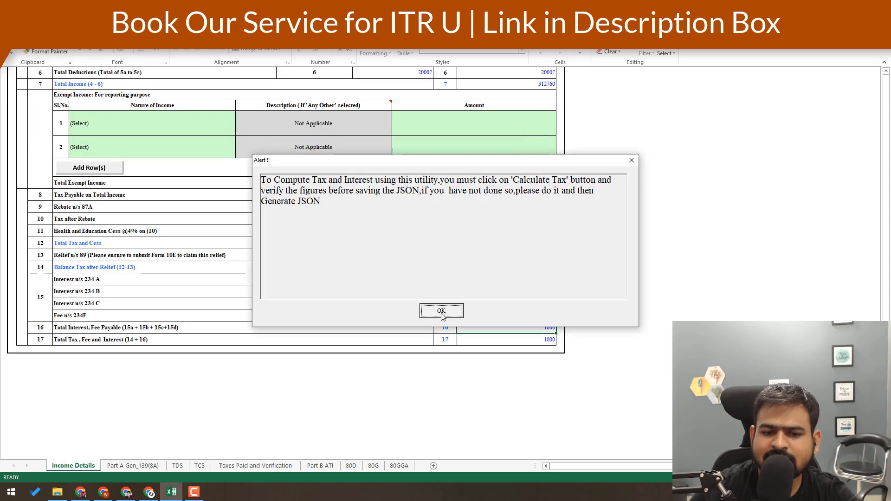
{"action": "left_click", "coordinate": [441, 312]}
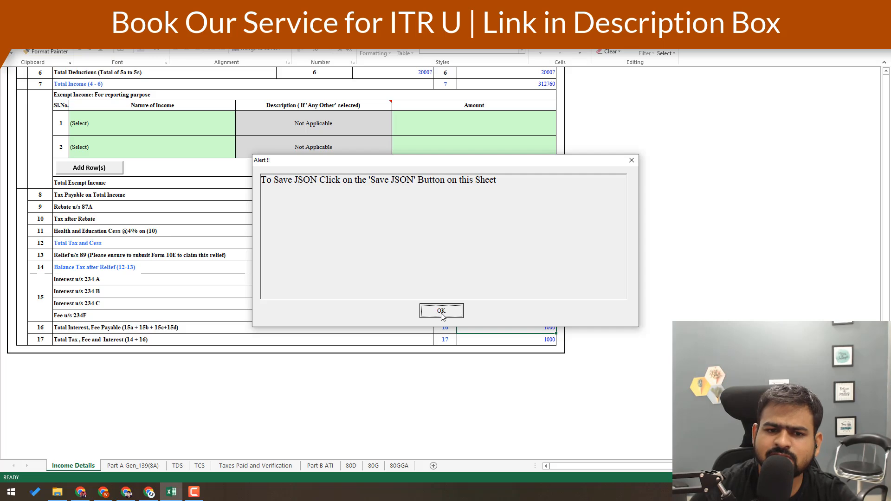
{"action": "left_click", "coordinate": [442, 311]}
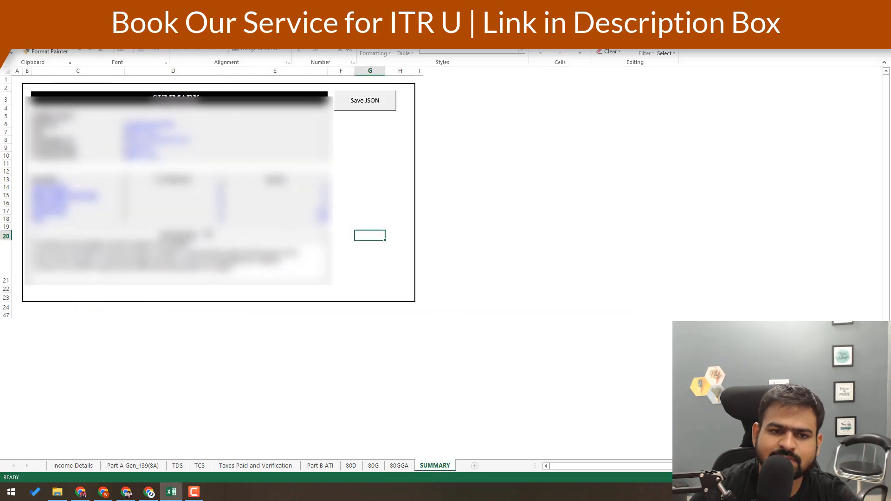
{"action": "left_click", "coordinate": [365, 100]}
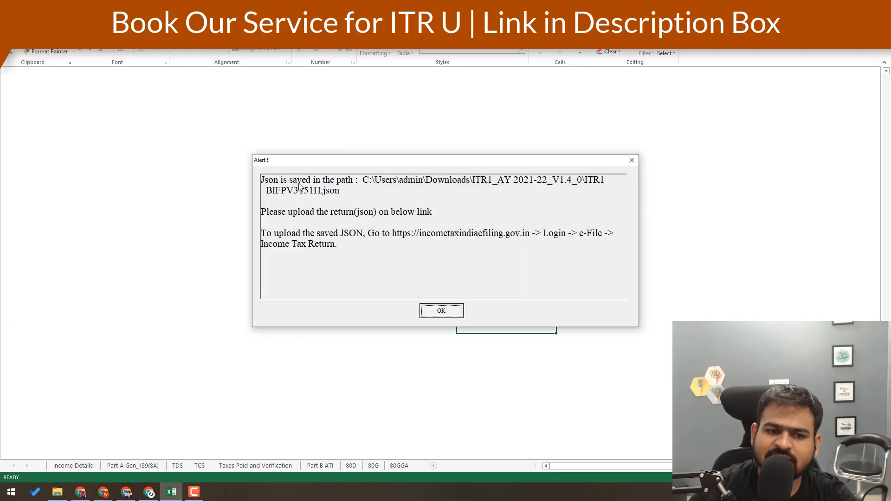
{"action": "left_click", "coordinate": [443, 313]}
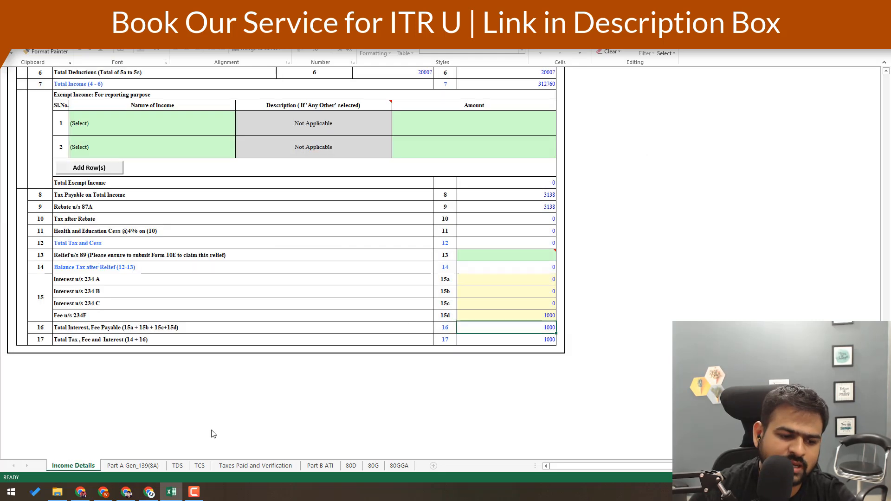
Switch to File Explorer and select the saved ITR-1 JSON file in the utility's folder
{"action": "left_click", "coordinate": [57, 492]}
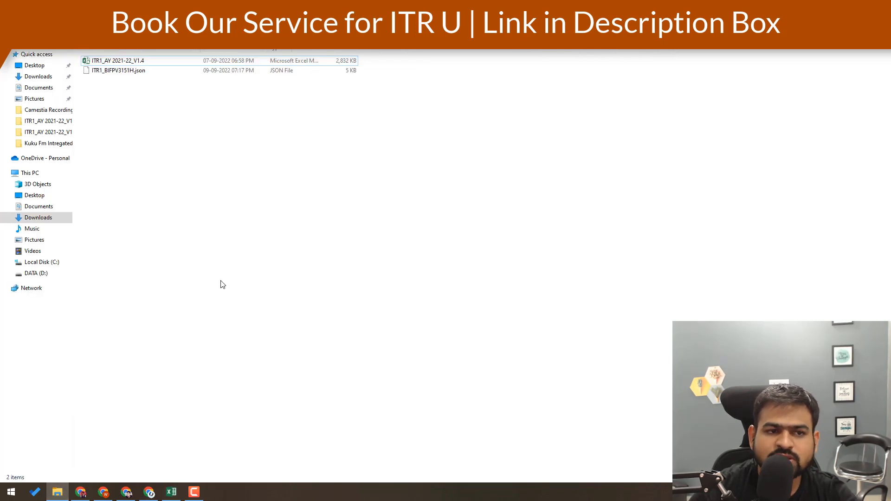
{"action": "right_click", "coordinate": [233, 210]}
{"action": "left_click", "coordinate": [263, 243]}
{"action": "left_click", "coordinate": [131, 71]}
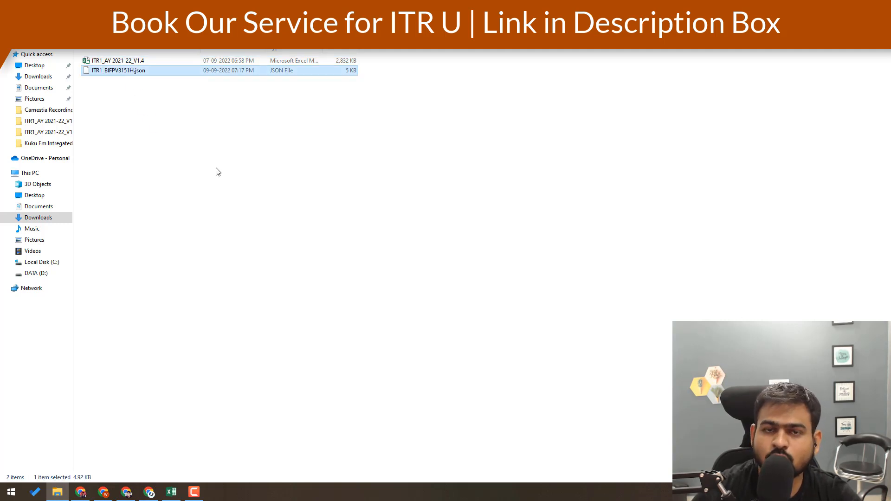
Switch to the e-Filing portal in the browser and start filing an income tax return for assessment year 2021-22
{"action": "left_click", "coordinate": [118, 92]}
{"action": "left_click", "coordinate": [145, 69]}
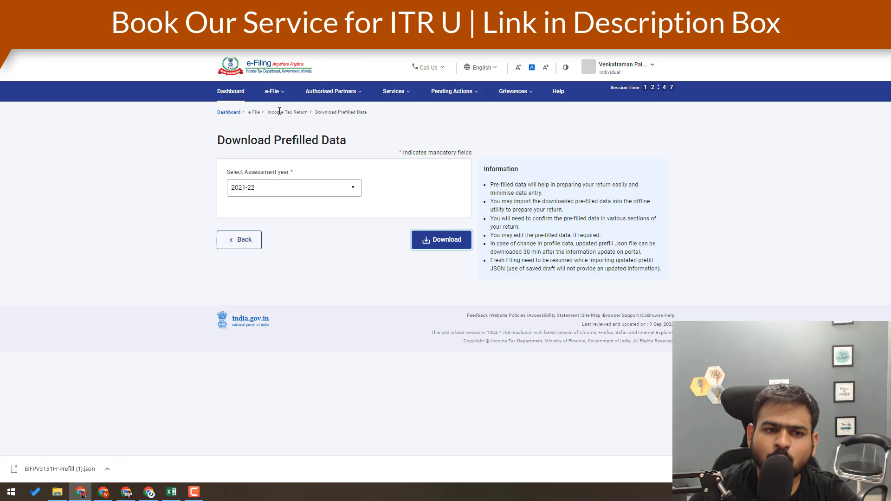
{"action": "mouse_move", "coordinate": [278, 100]}
{"action": "mouse_move", "coordinate": [297, 112]}
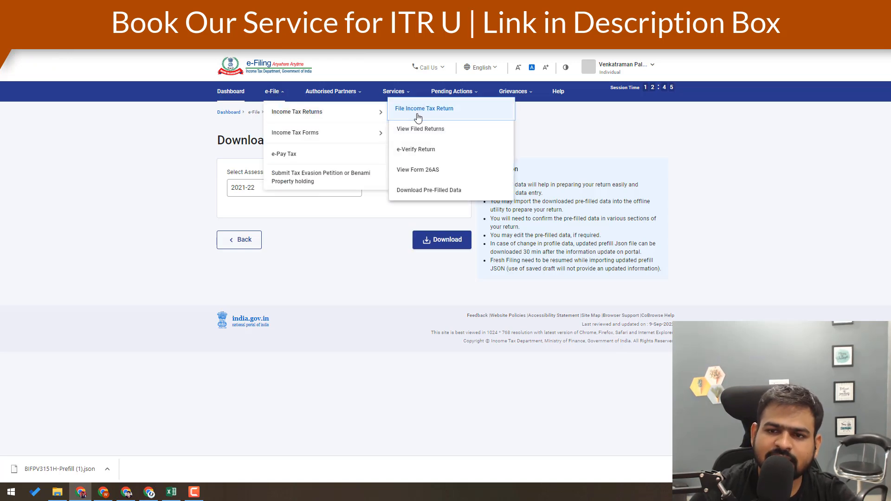
{"action": "left_click", "coordinate": [418, 118]}
{"action": "left_click", "coordinate": [325, 191]}
{"action": "left_click", "coordinate": [292, 241]}
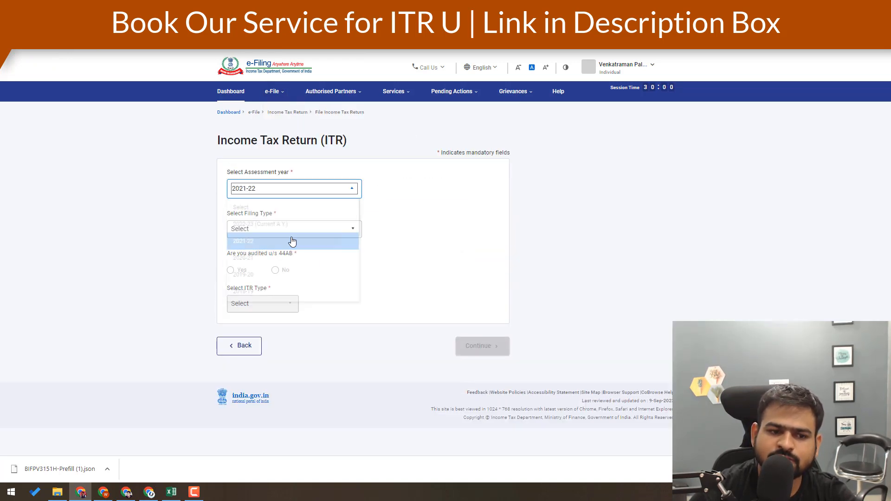
Choose filing type 139(8A) - Updated Return, answer No to audit u/s 44AB, select ITR-1, and continue to the upload page
{"action": "left_click", "coordinate": [288, 234]}
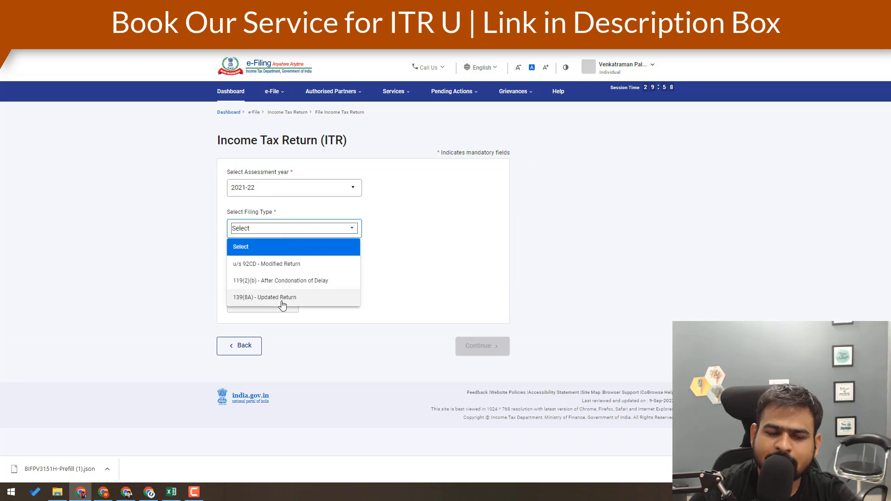
{"action": "left_click", "coordinate": [283, 297]}
{"action": "left_click", "coordinate": [275, 268]}
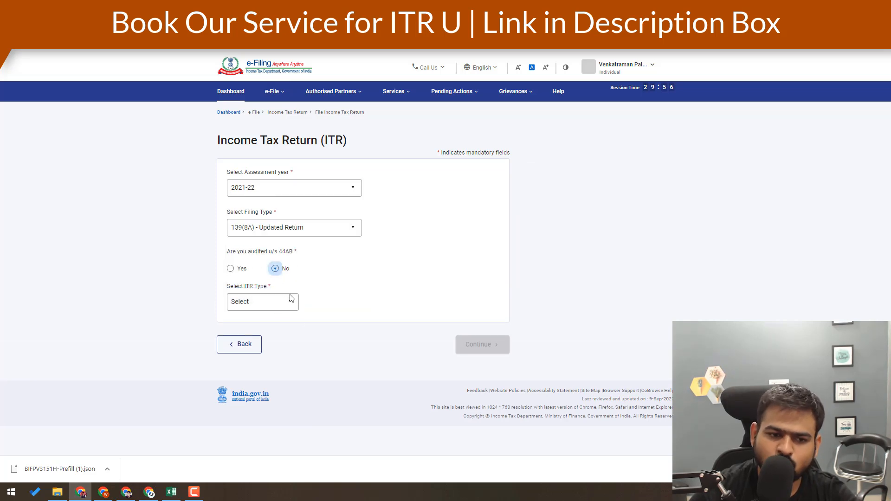
{"action": "left_click", "coordinate": [289, 310]}
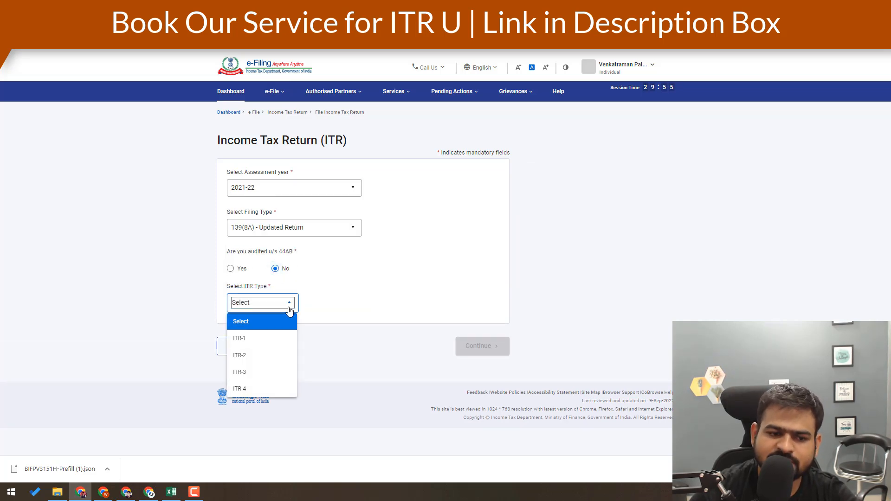
{"action": "left_click", "coordinate": [273, 339]}
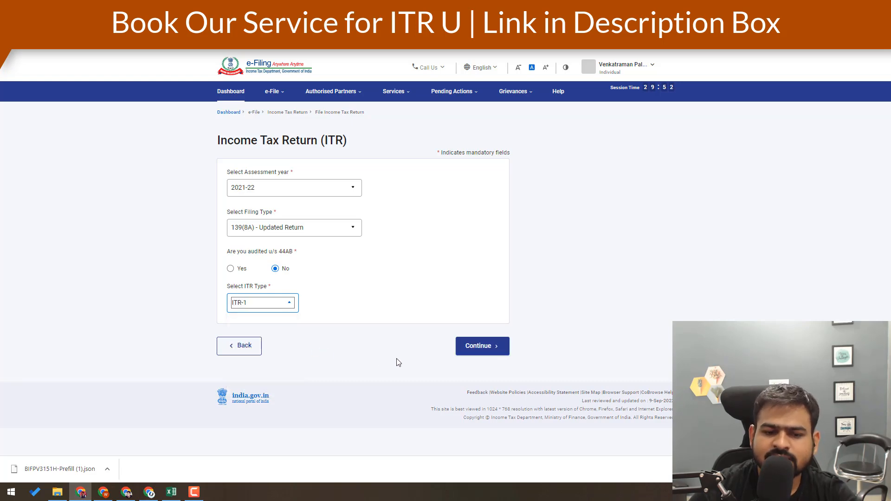
{"action": "left_click", "coordinate": [482, 346]}
Attach the saved ITR-1 JSON file as the filled return u/s 139(8A) for A.Y. 2021-22
{"action": "left_click", "coordinate": [264, 215]}
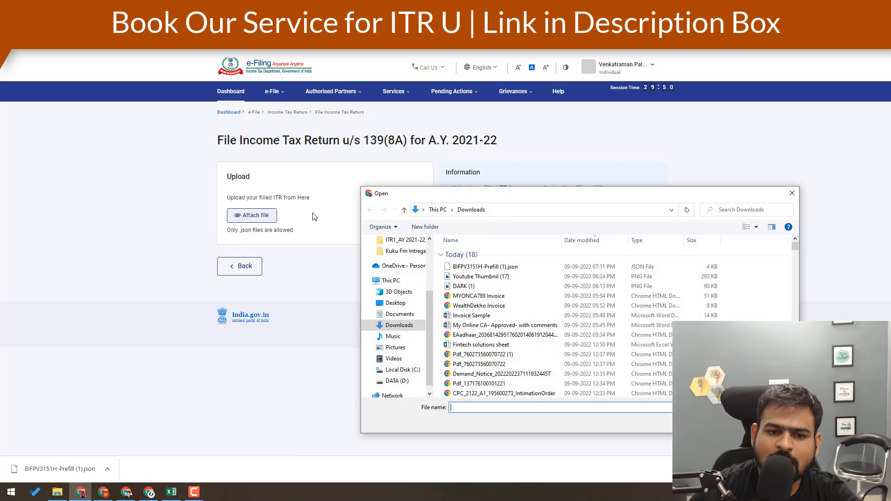
{"action": "scroll", "coordinate": [484, 350], "scroll_direction": "down", "scroll_amount": 10}
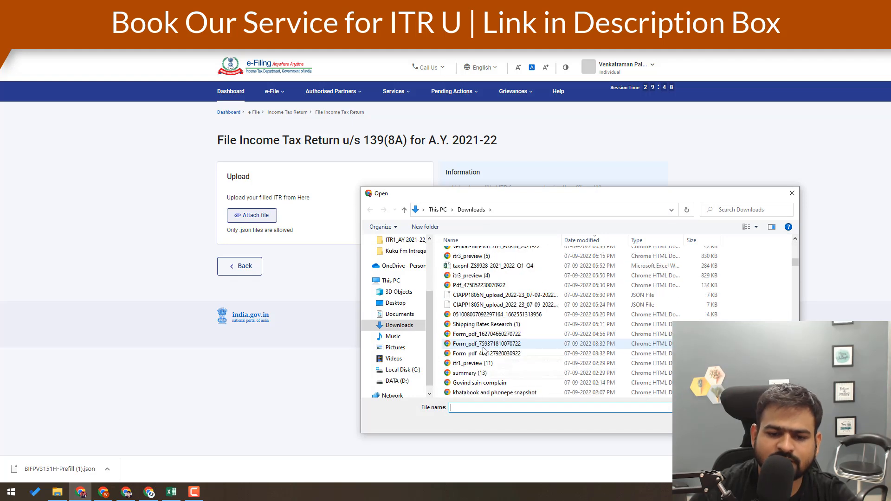
{"action": "scroll", "coordinate": [484, 350], "scroll_direction": "down", "scroll_amount": 5}
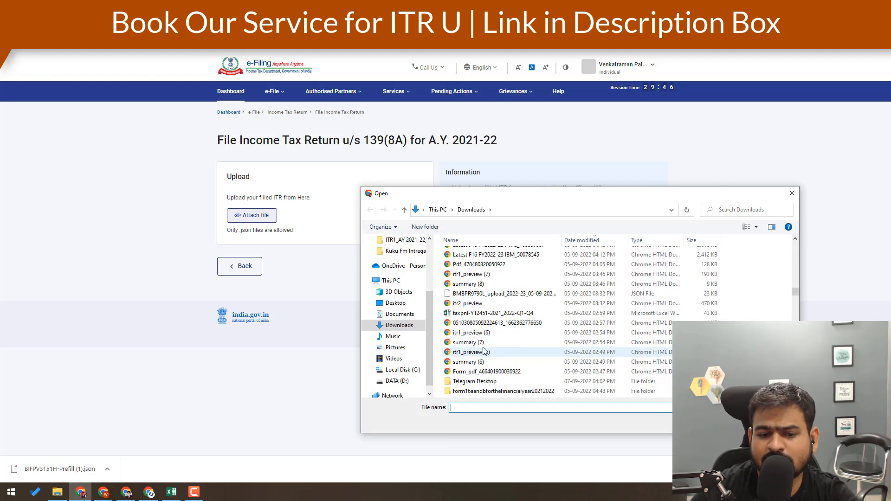
{"action": "double_click", "coordinate": [482, 352]}
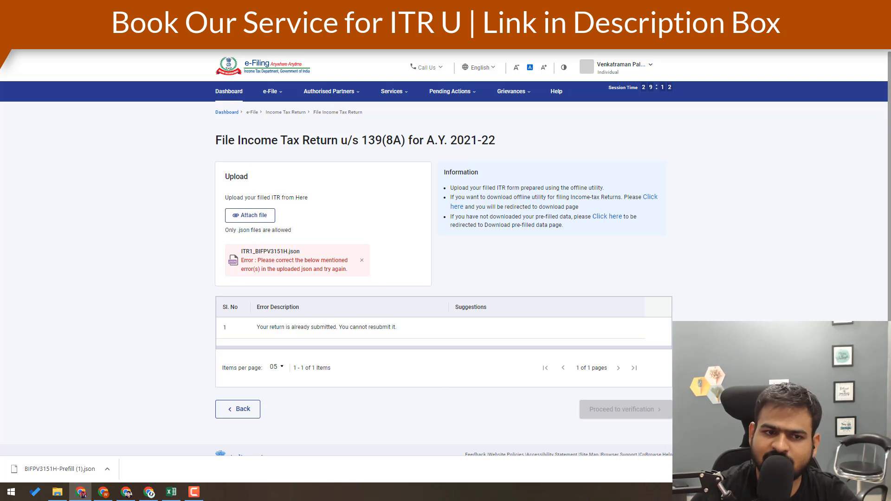
View the filed returns and examine the A.Y. 2021-22 entry's filing type, verification status, filing section and acknowledgement number
{"action": "left_click", "coordinate": [270, 91]}
{"action": "mouse_move", "coordinate": [288, 112]}
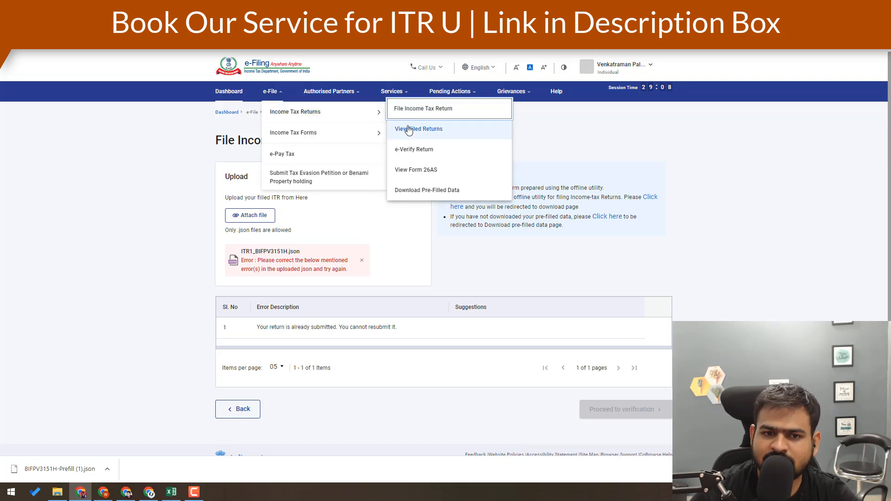
{"action": "left_click", "coordinate": [408, 130]}
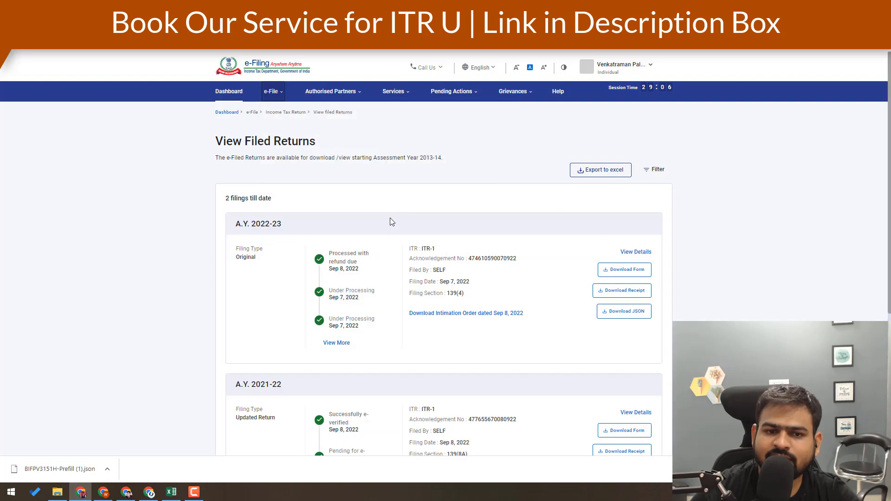
{"action": "scroll", "coordinate": [390, 260], "scroll_direction": "down", "scroll_amount": 5}
{"action": "triple_click", "coordinate": [242, 199]}
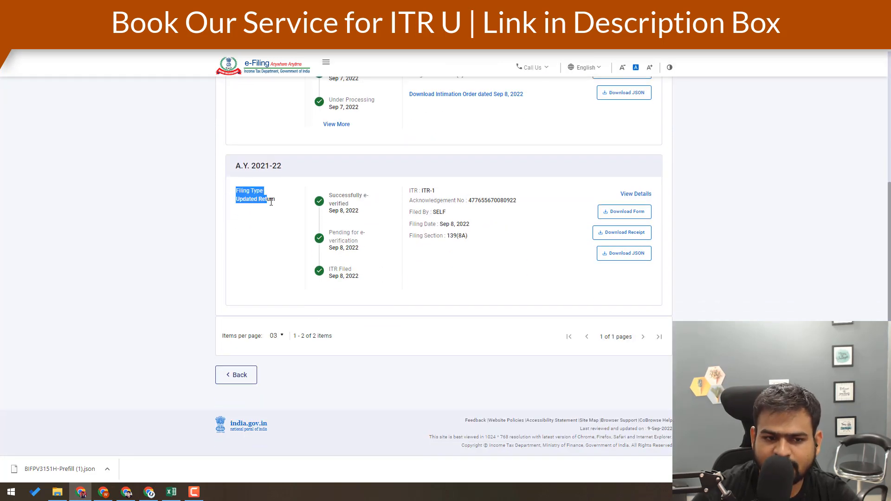
{"action": "left_click_drag", "start_coordinate": [339, 196], "coordinate": [500, 244]}
{"action": "left_click", "coordinate": [503, 241]}
{"action": "double_click", "coordinate": [502, 200]}
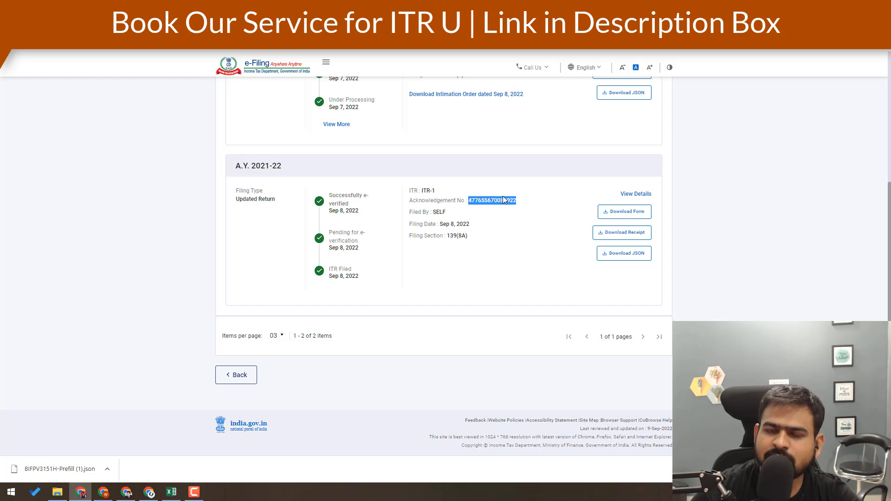